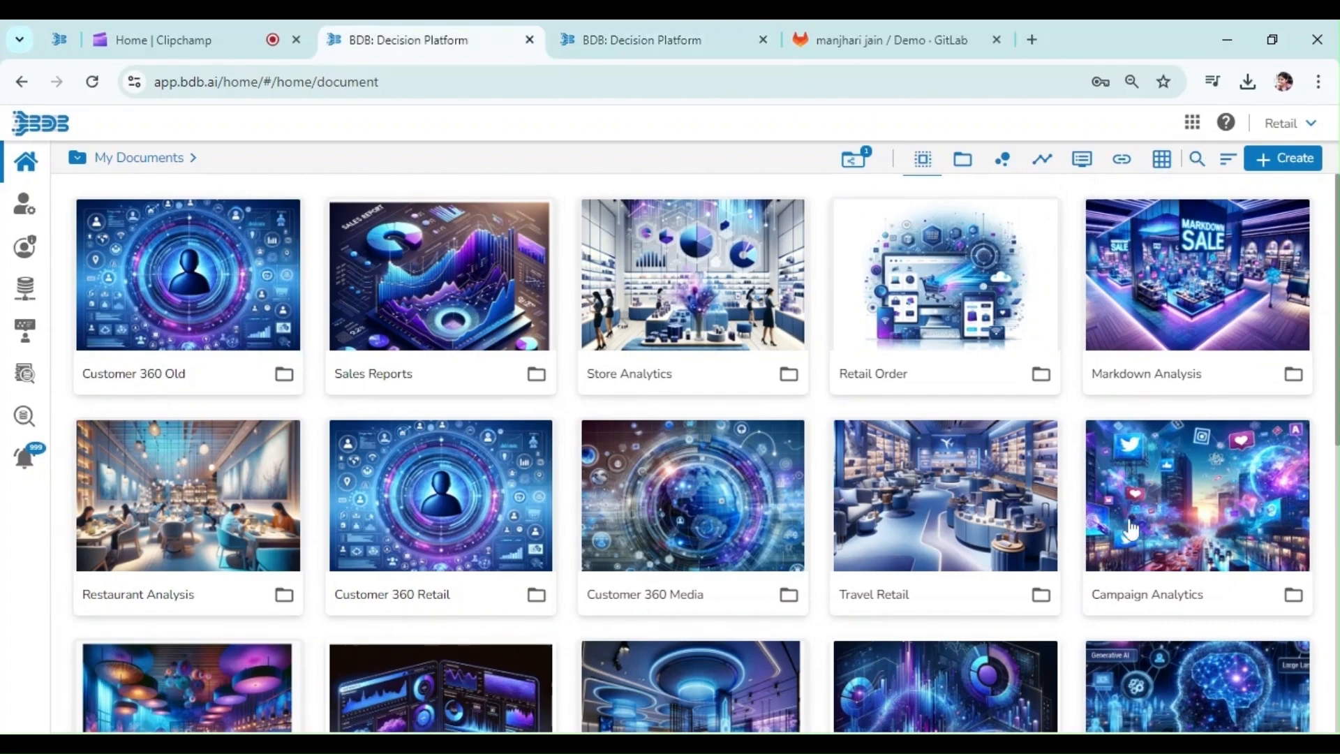
# Launch the Data Pipeline app from the apps grid and bring up an empty Create Job form
pyautogui.click(1189, 126)
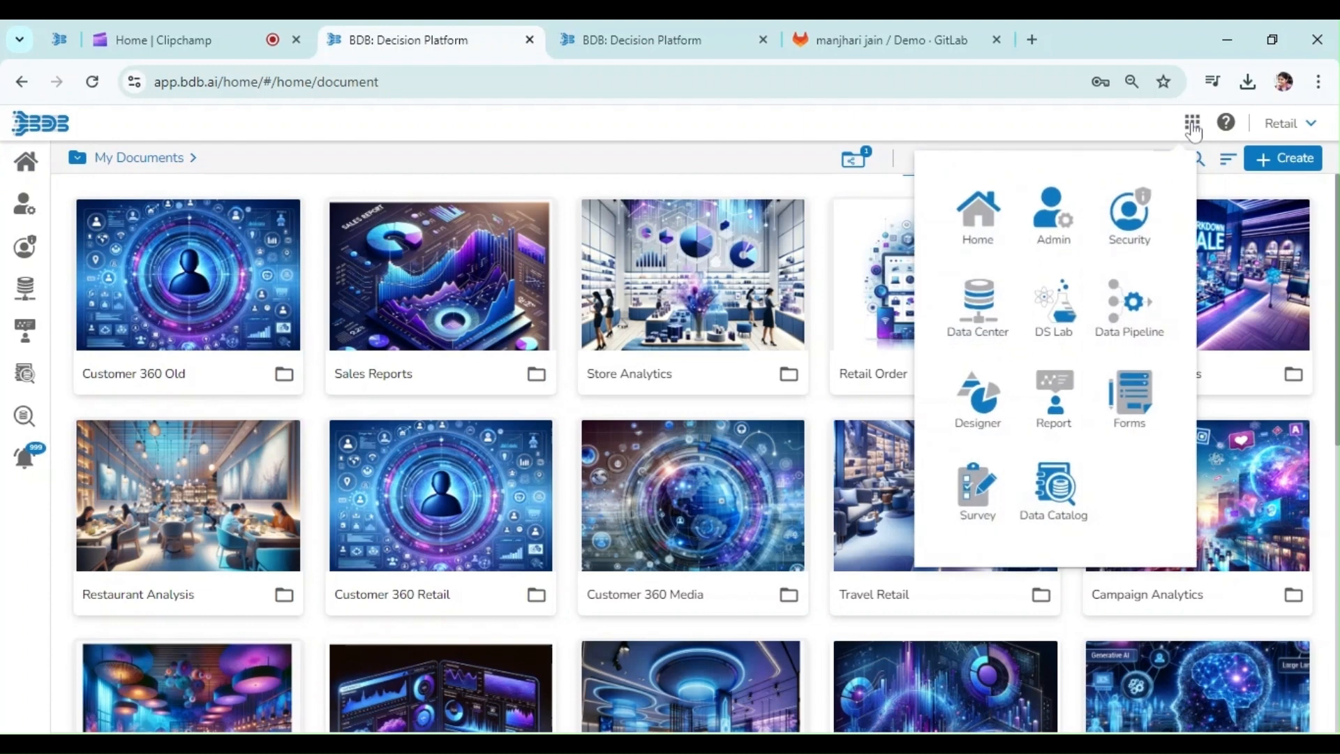
pyautogui.click(1132, 322)
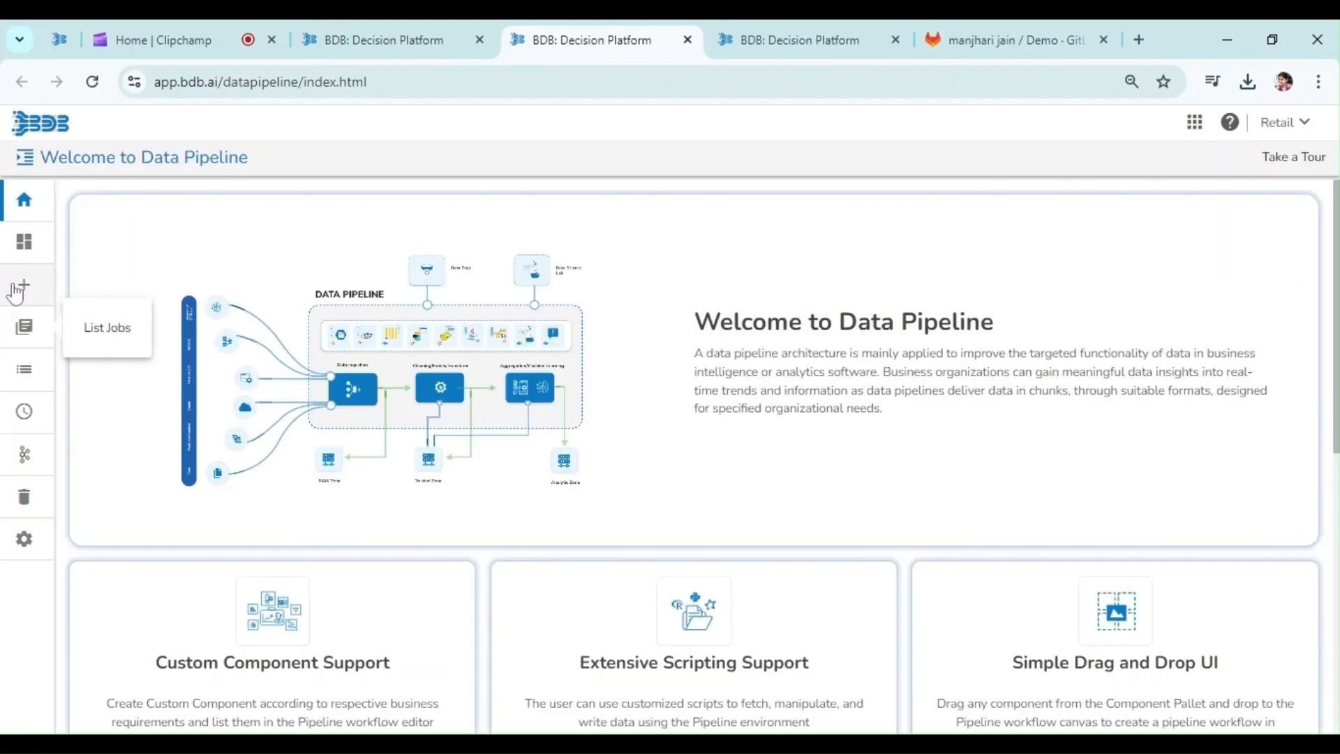
pyautogui.click(21, 286)
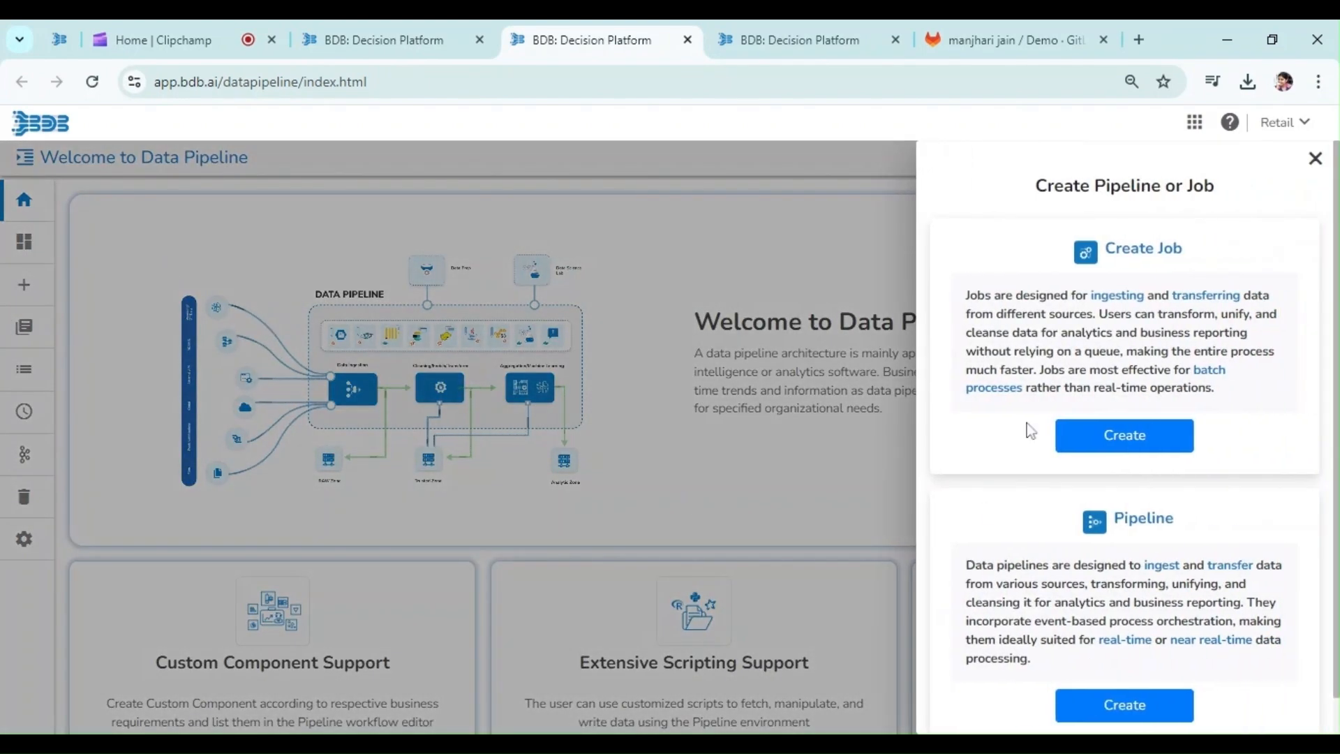
pyautogui.click(1115, 454)
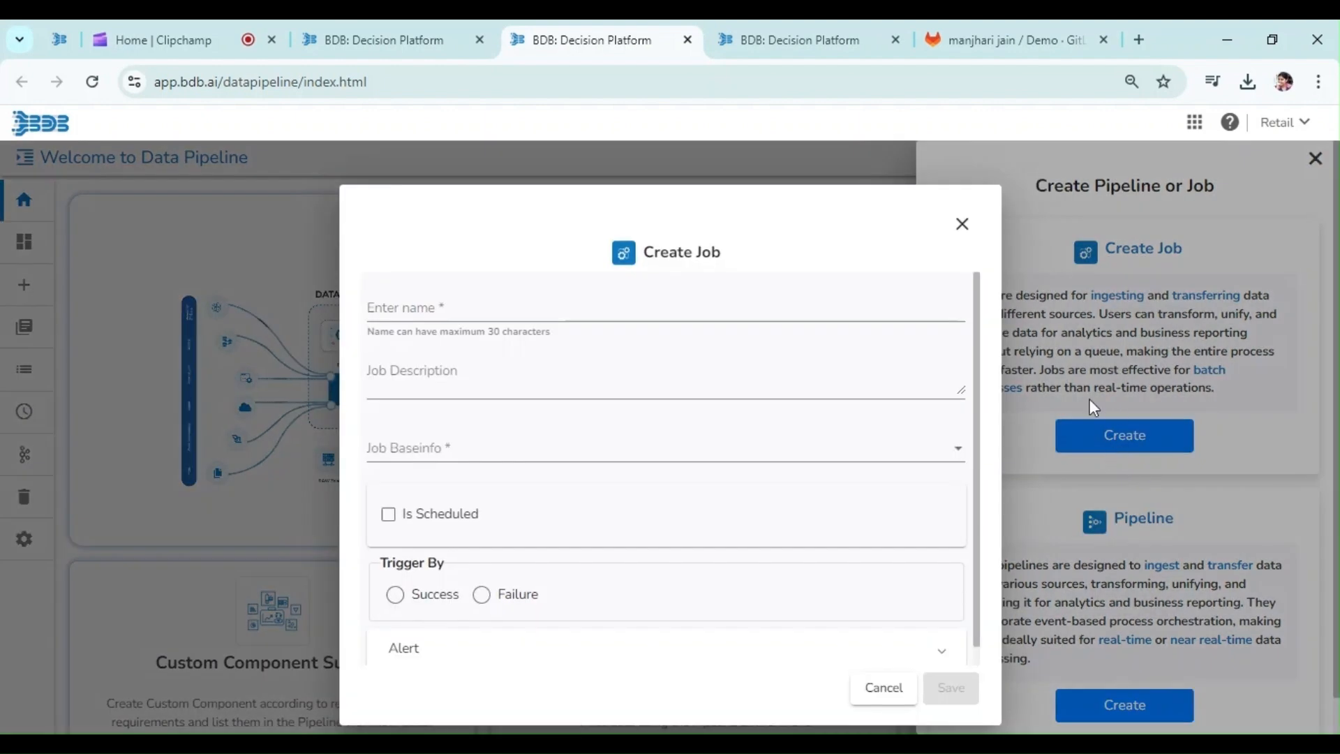
pyautogui.click(963, 225)
pyautogui.click(1098, 450)
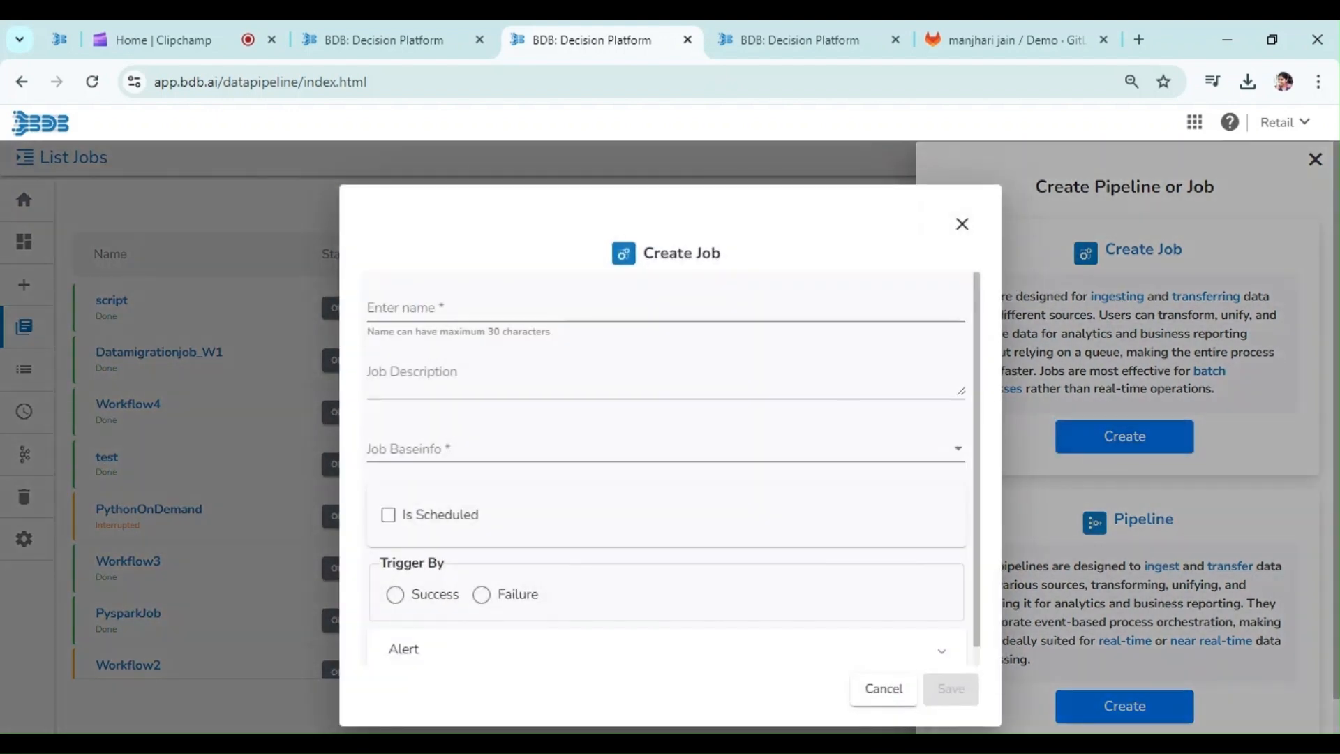
# Name the new job Workflow6 with the description 'Script Executor Job'
pyautogui.click(666, 308)
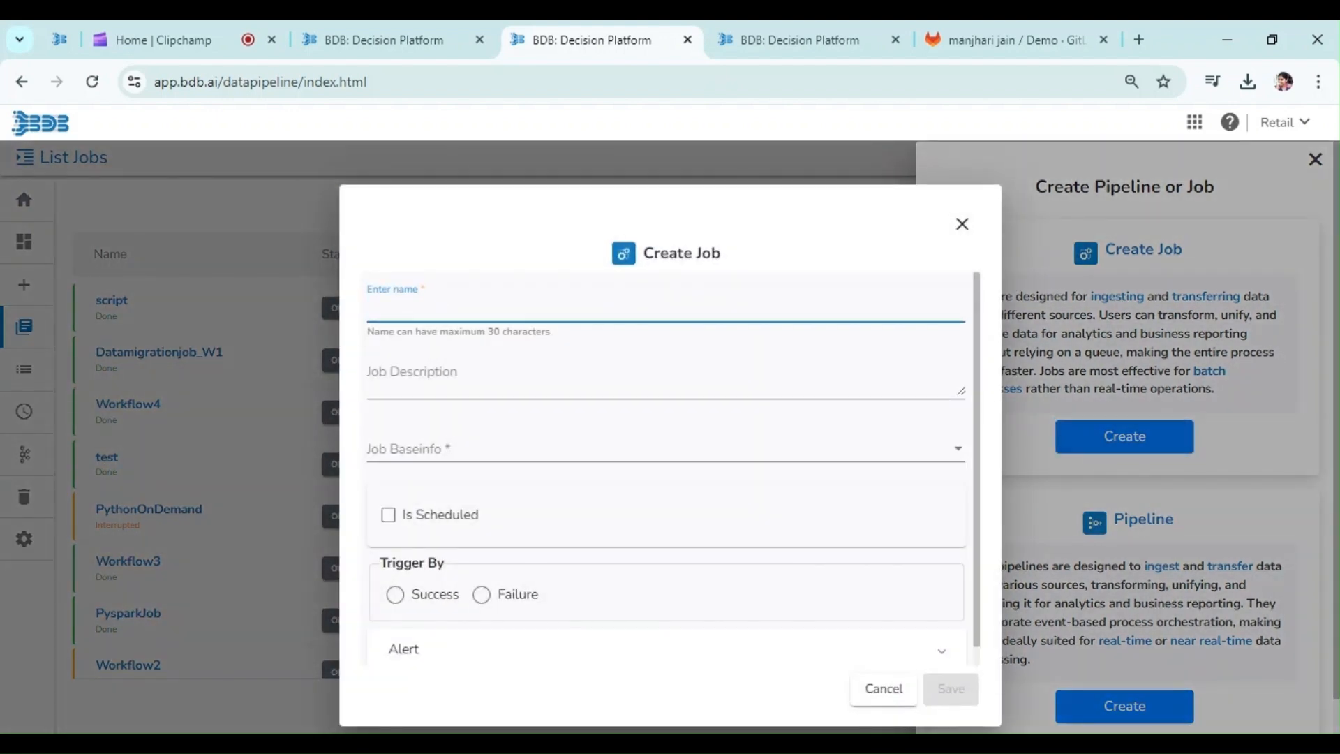
pyautogui.write('Workflow6')
pyautogui.click(613, 370)
pyautogui.write('Script Exe')
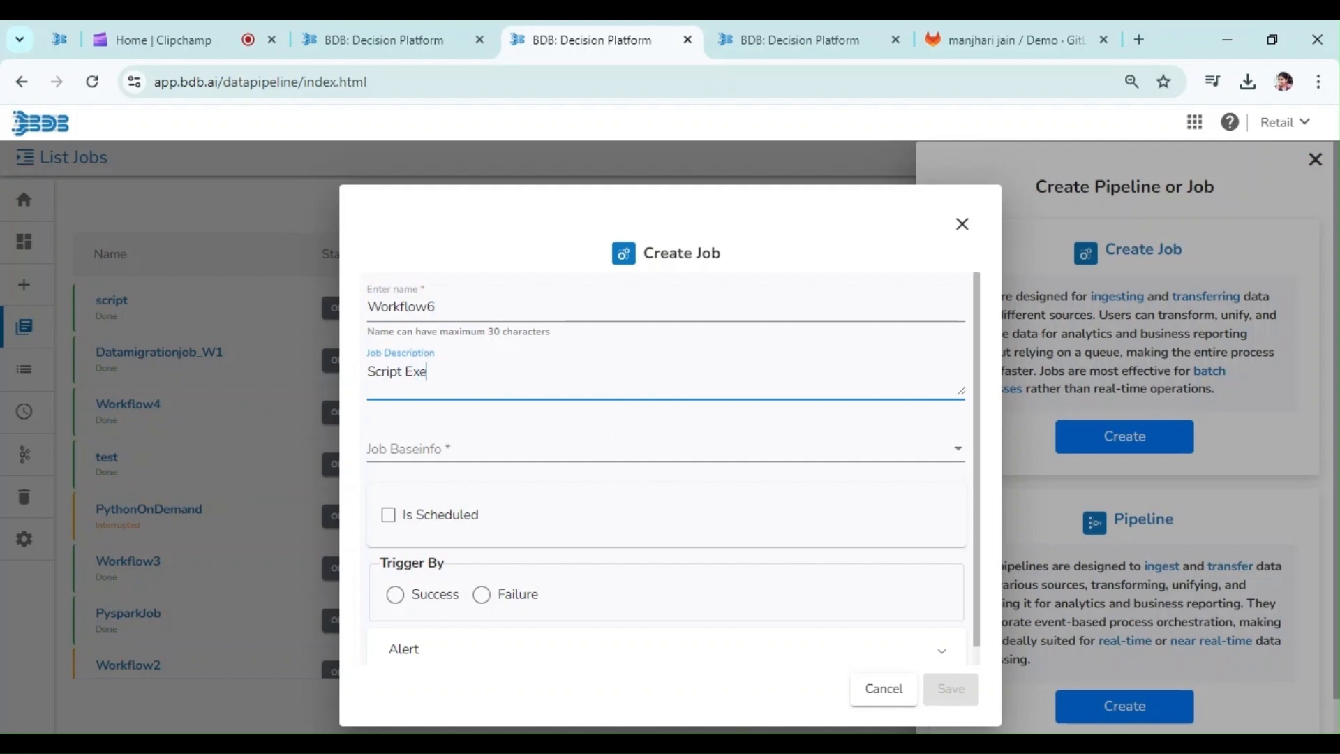
pyautogui.write('cutor Job')
# Set the job base to Script Executor, save the job, and view the Workflow6 canvas
pyautogui.click(420, 449)
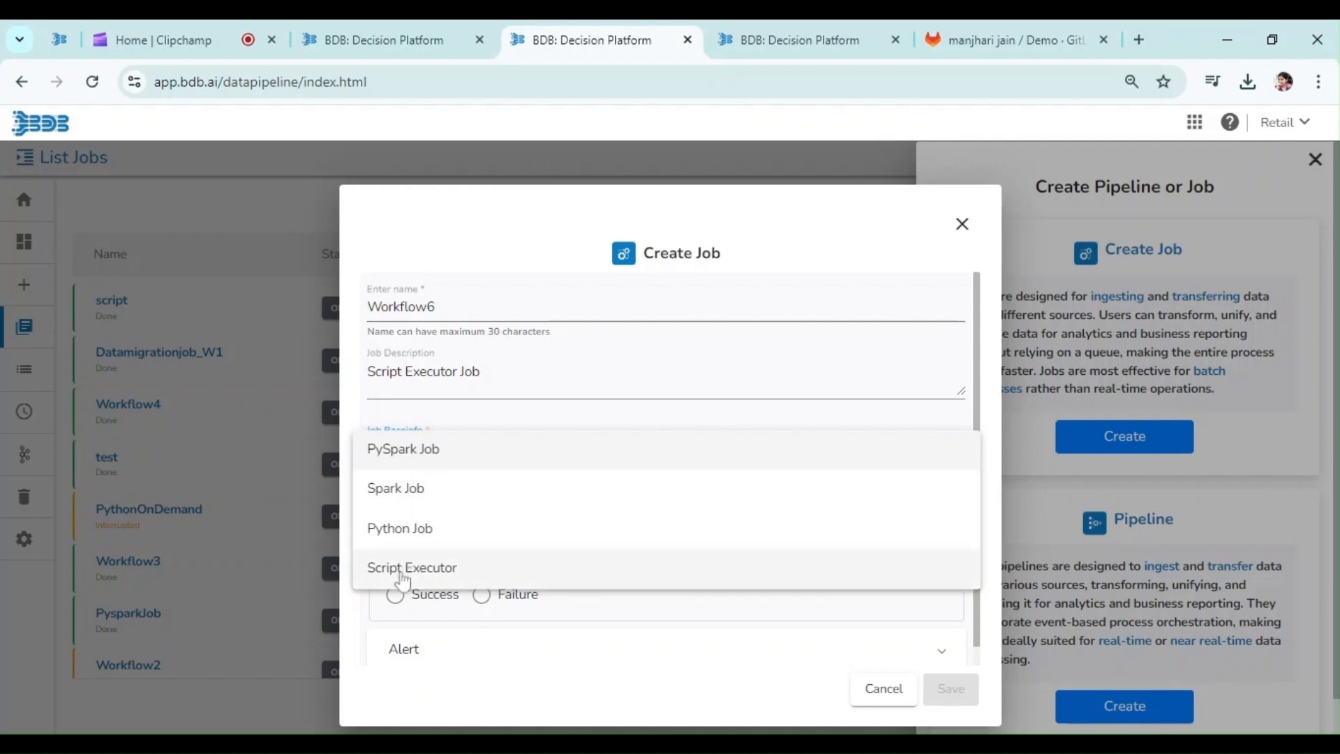
pyautogui.click(403, 579)
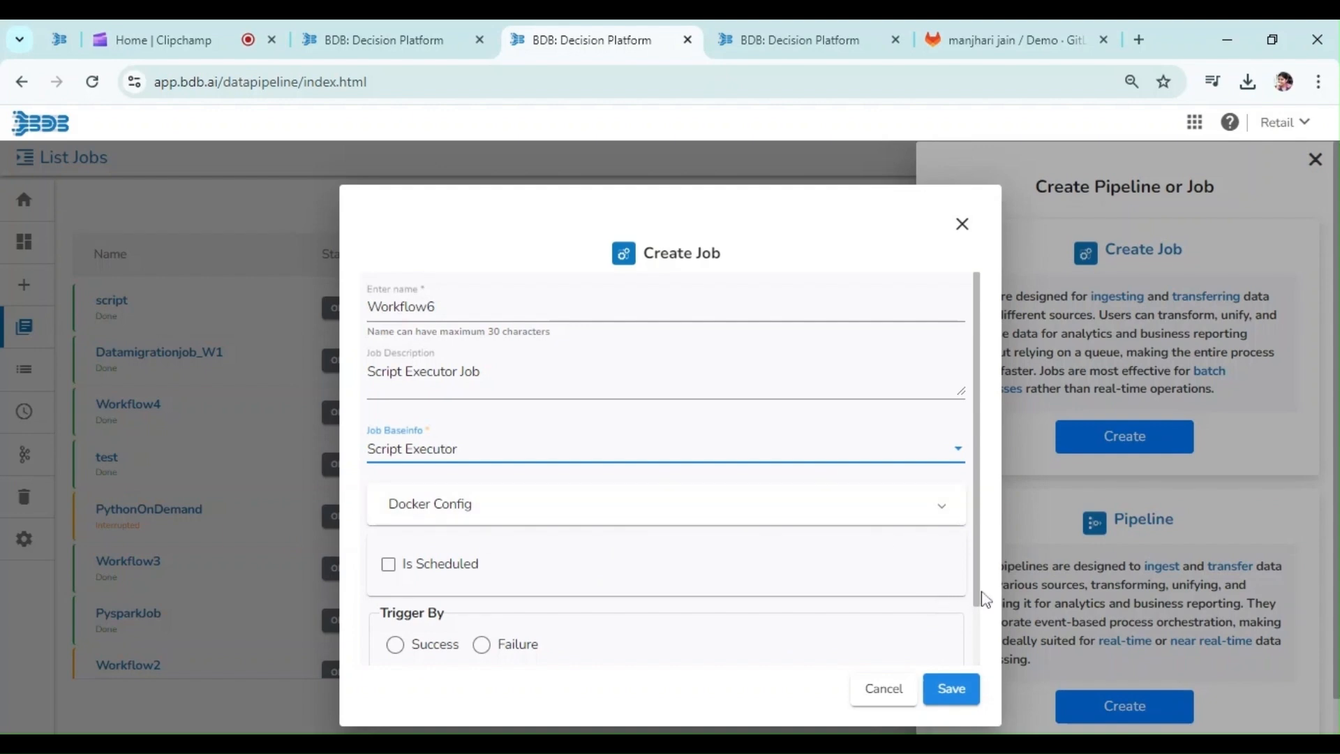
pyautogui.click(984, 598)
pyautogui.scroll(-1, 983, 598)
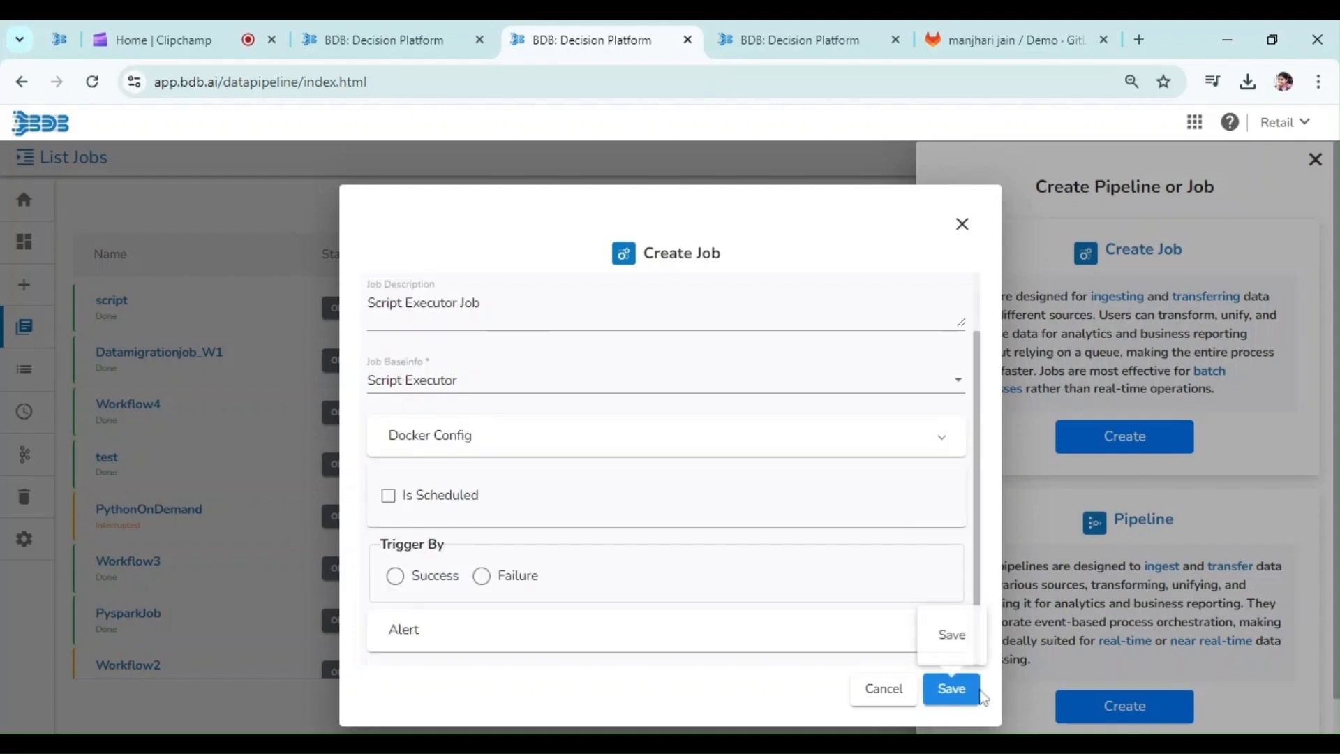
pyautogui.click(966, 694)
pyautogui.click(756, 40)
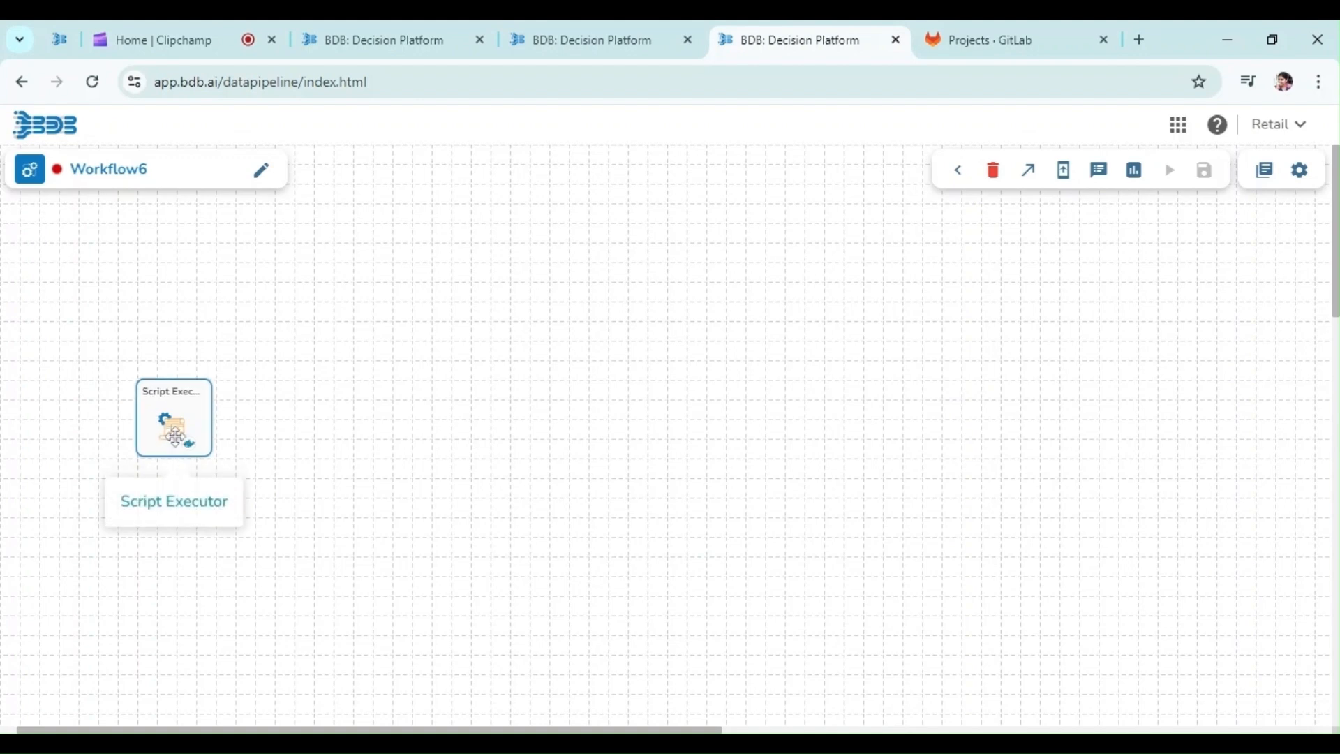
# Drag the Script Executor node further right on the Workflow6 canvas
pyautogui.moveTo(174, 438); pyautogui.dragTo(412, 380)
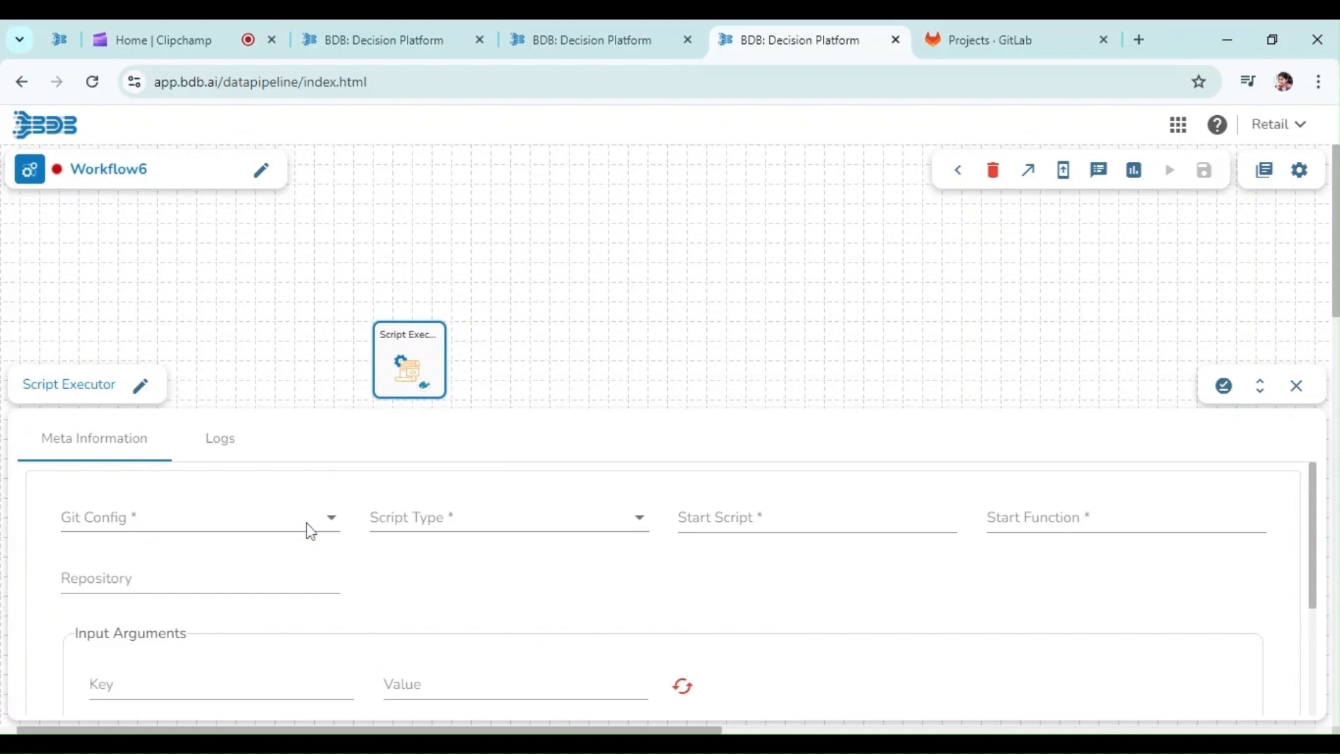
pyautogui.click(258, 529)
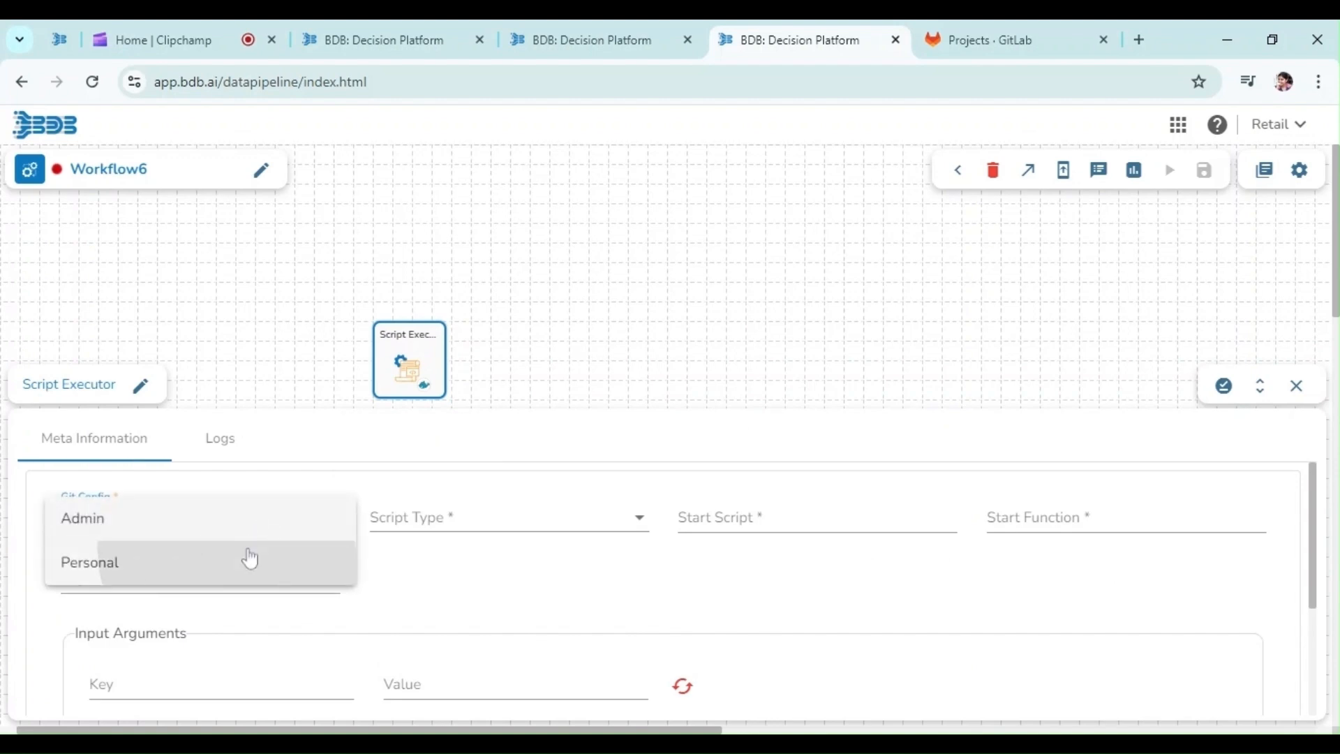
pyautogui.click(250, 559)
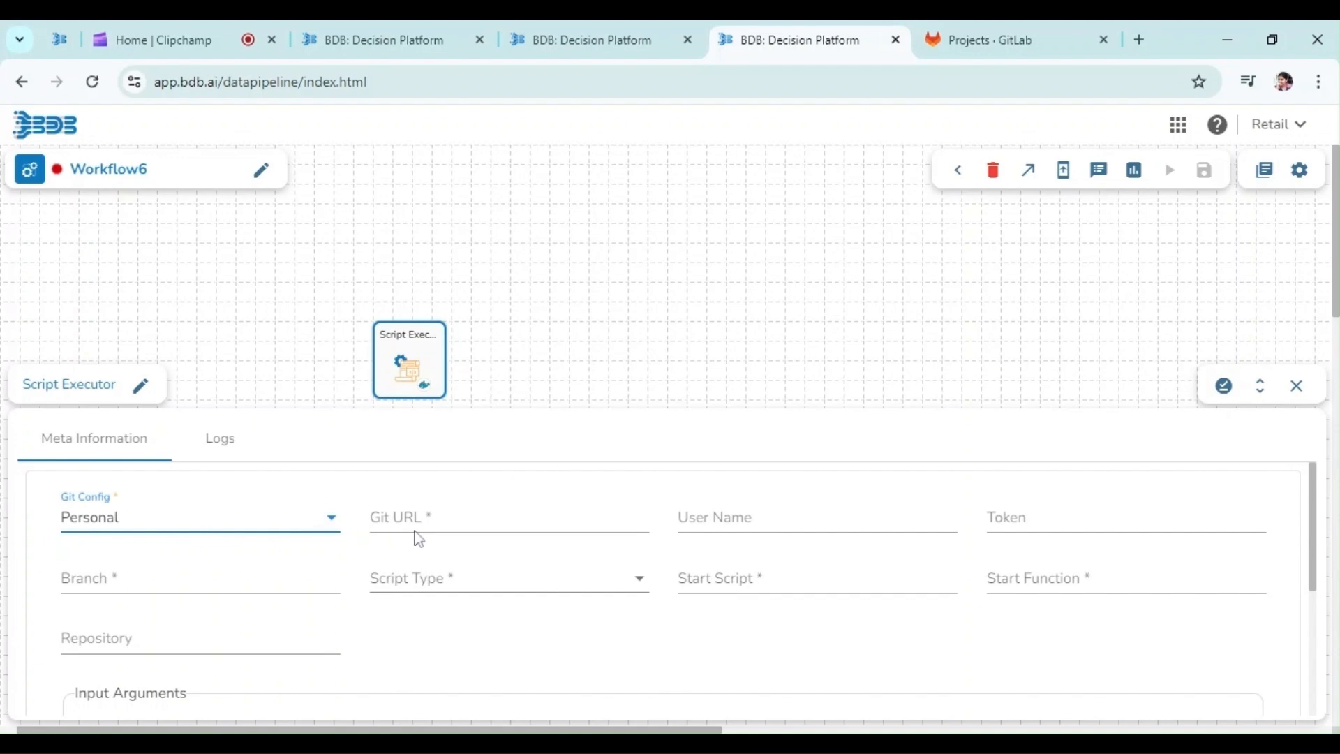
pyautogui.hotkey('alt', 'Tab')
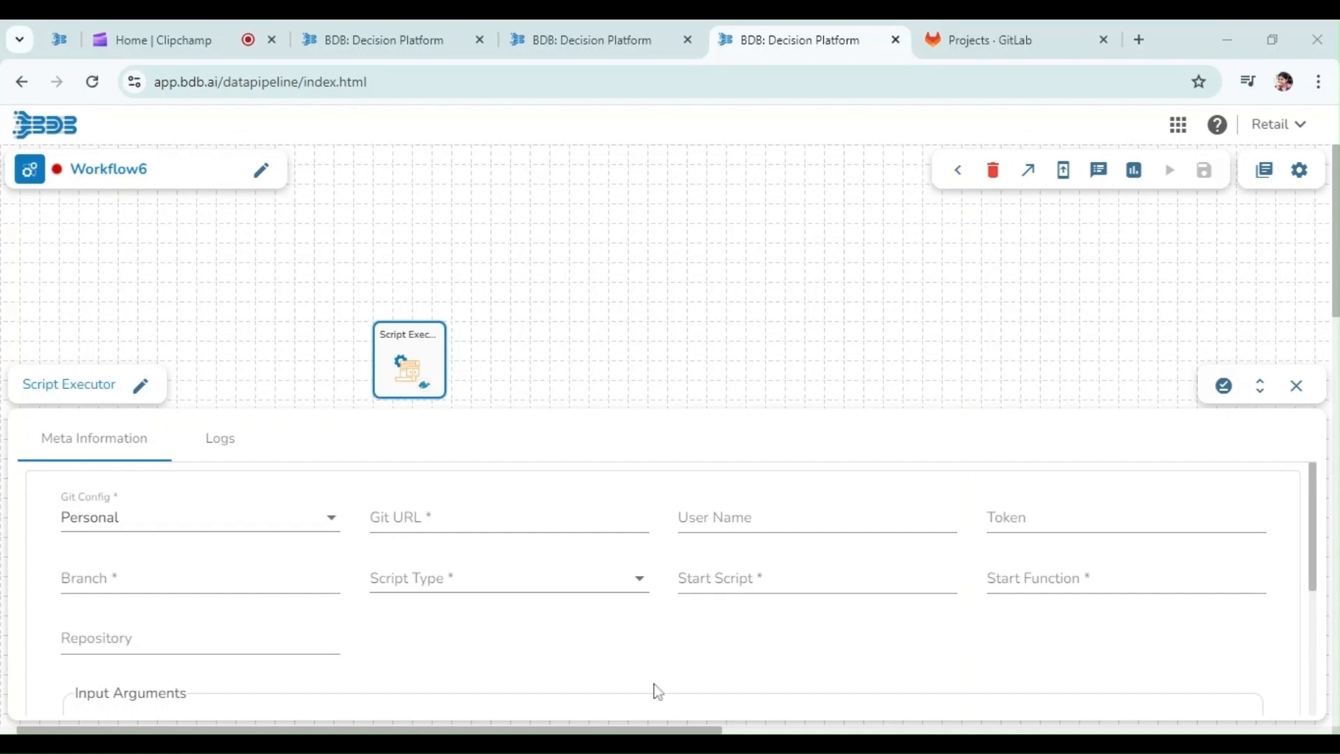
pyautogui.hotkey('alt', 'Tab')
pyautogui.press('Tab')
pyautogui.write('https://gitlab.com')
pyautogui.press('Tab')
# Paste the GitLab access token into the Token field, then go to GitLab's projects page
pyautogui.press('Tab')
pyautogui.hotkey('alt', 'Tab')
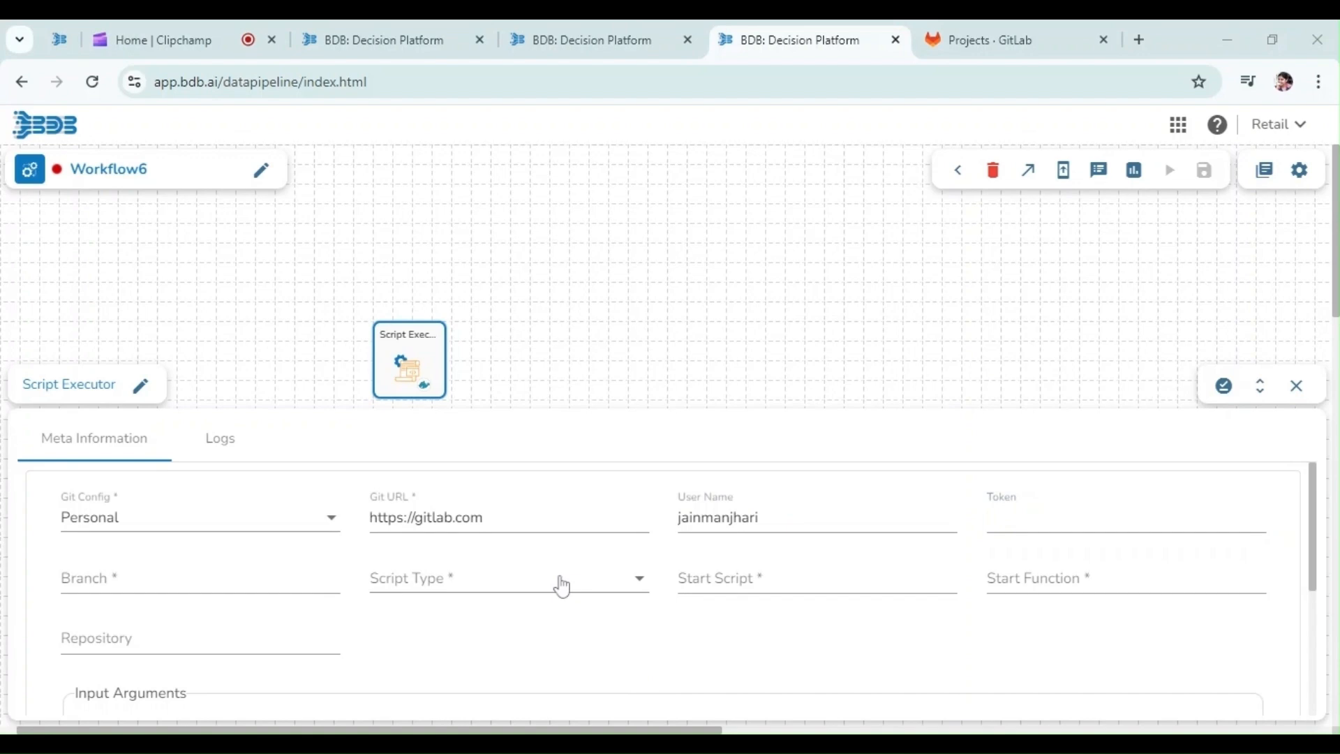
pyautogui.hotkey('alt', 'Tab')
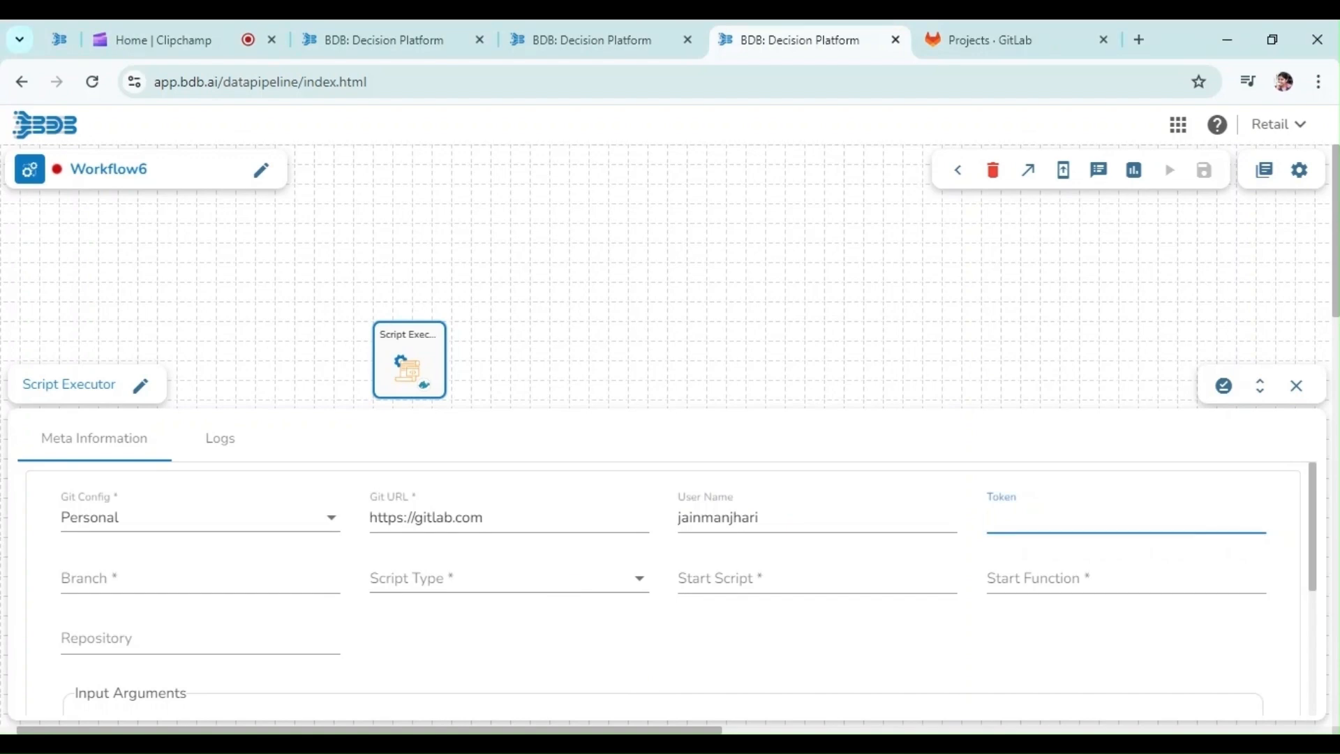
pyautogui.hotkey('ctrl', 'v')
pyautogui.click(952, 36)
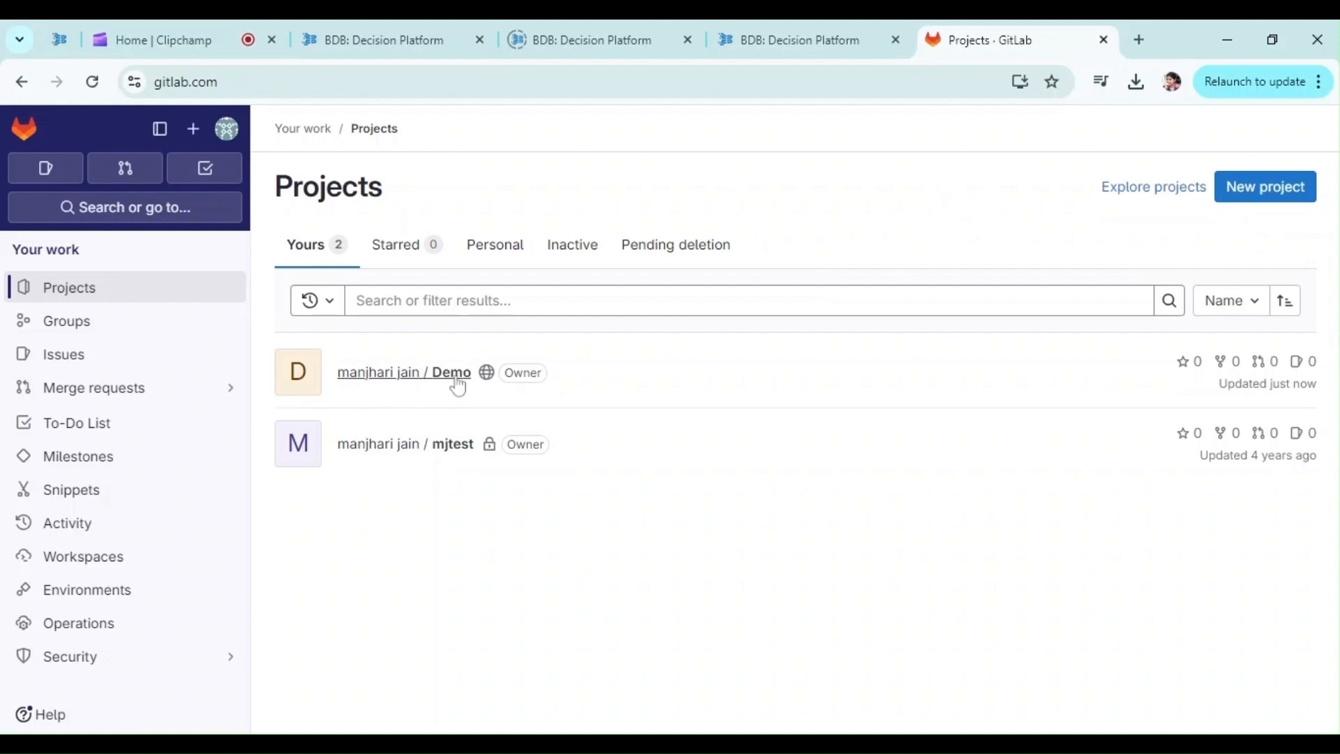
# Upload customer.py to the Demo project's main branch and select execute_script in its code
pyautogui.click(458, 383)
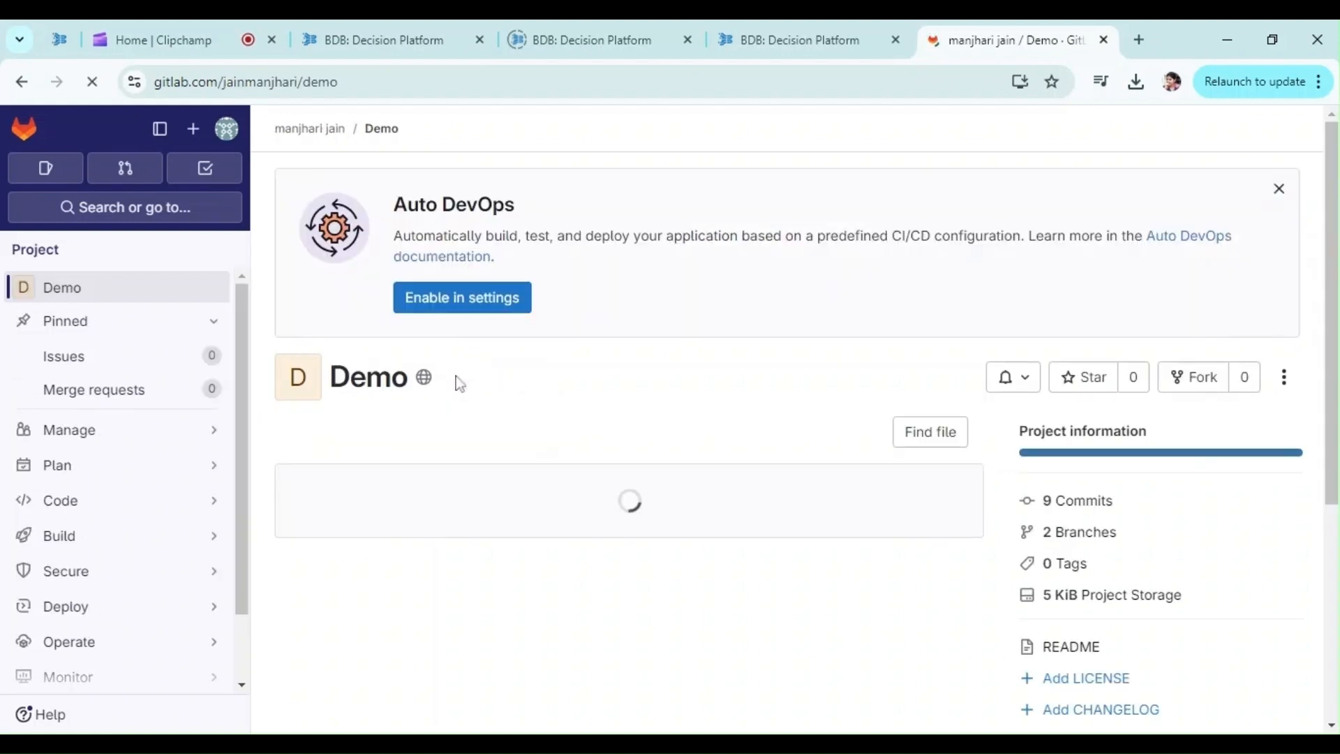
pyautogui.click(464, 433)
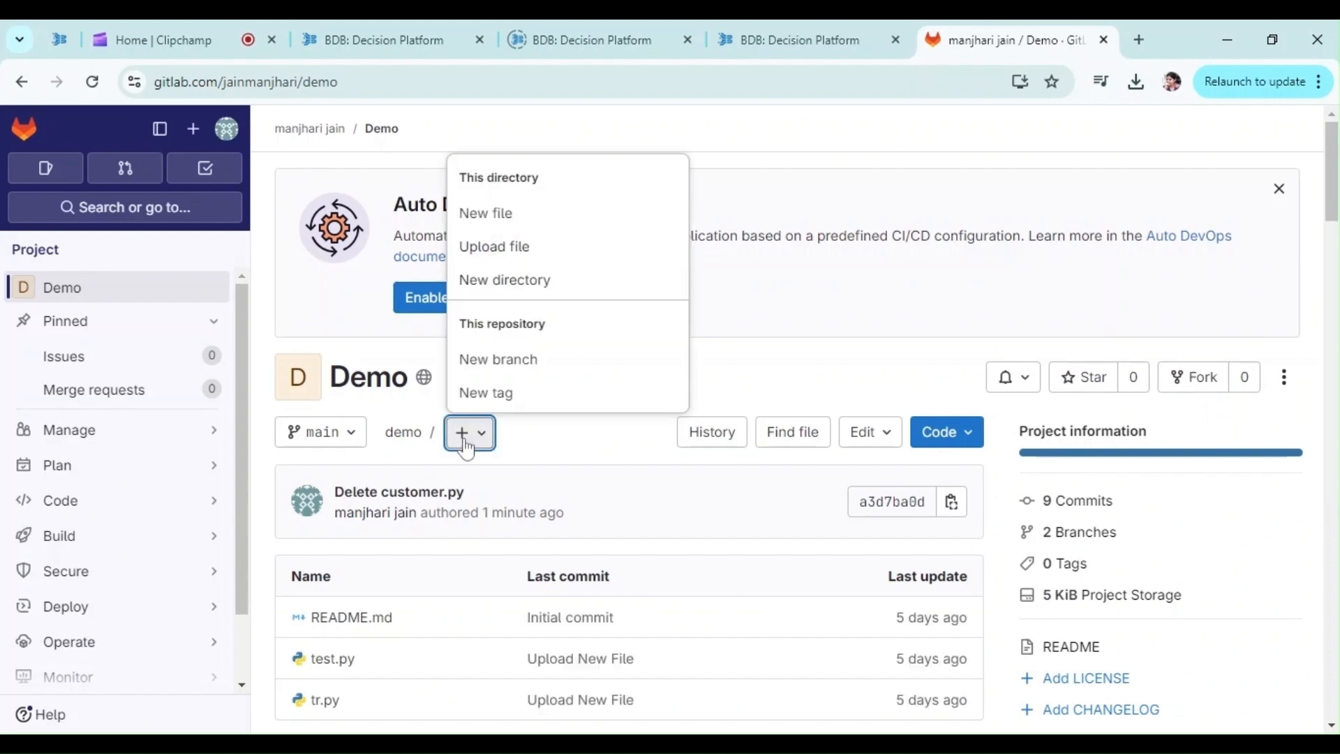
pyautogui.click(481, 253)
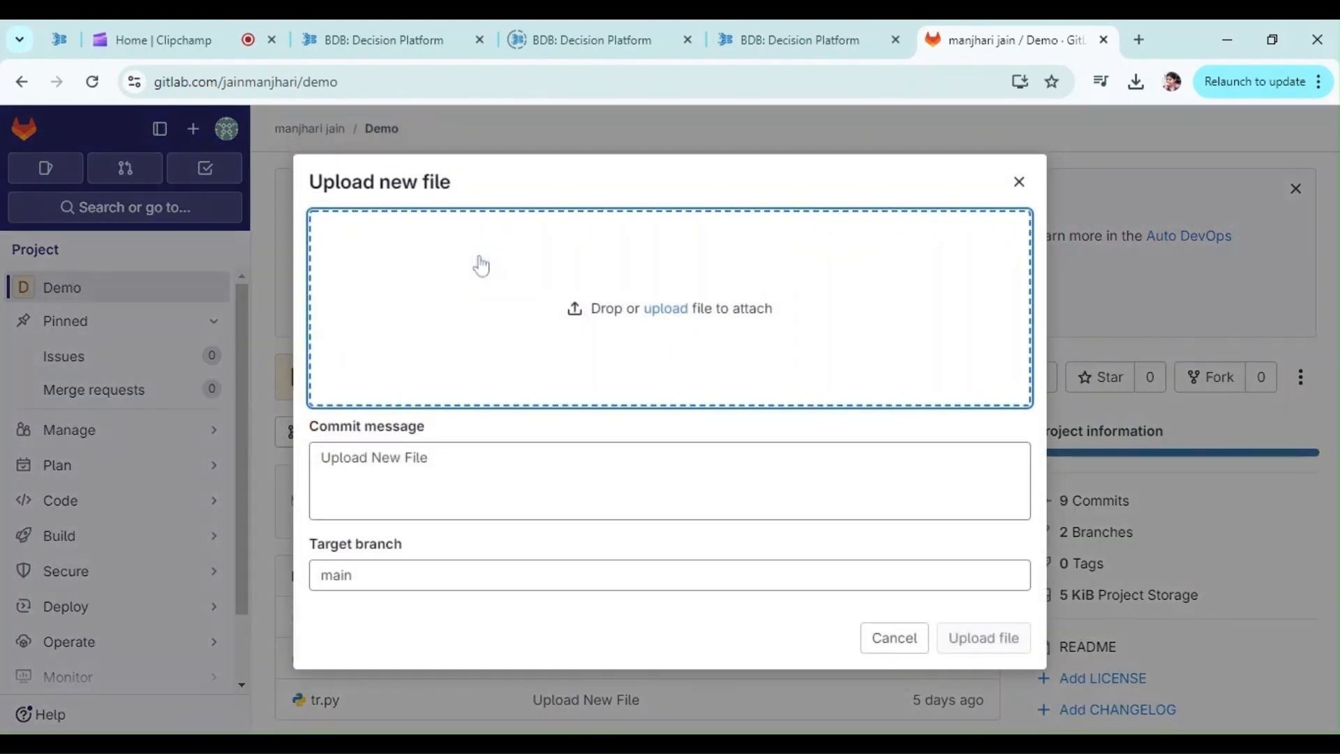
pyautogui.click(665, 309)
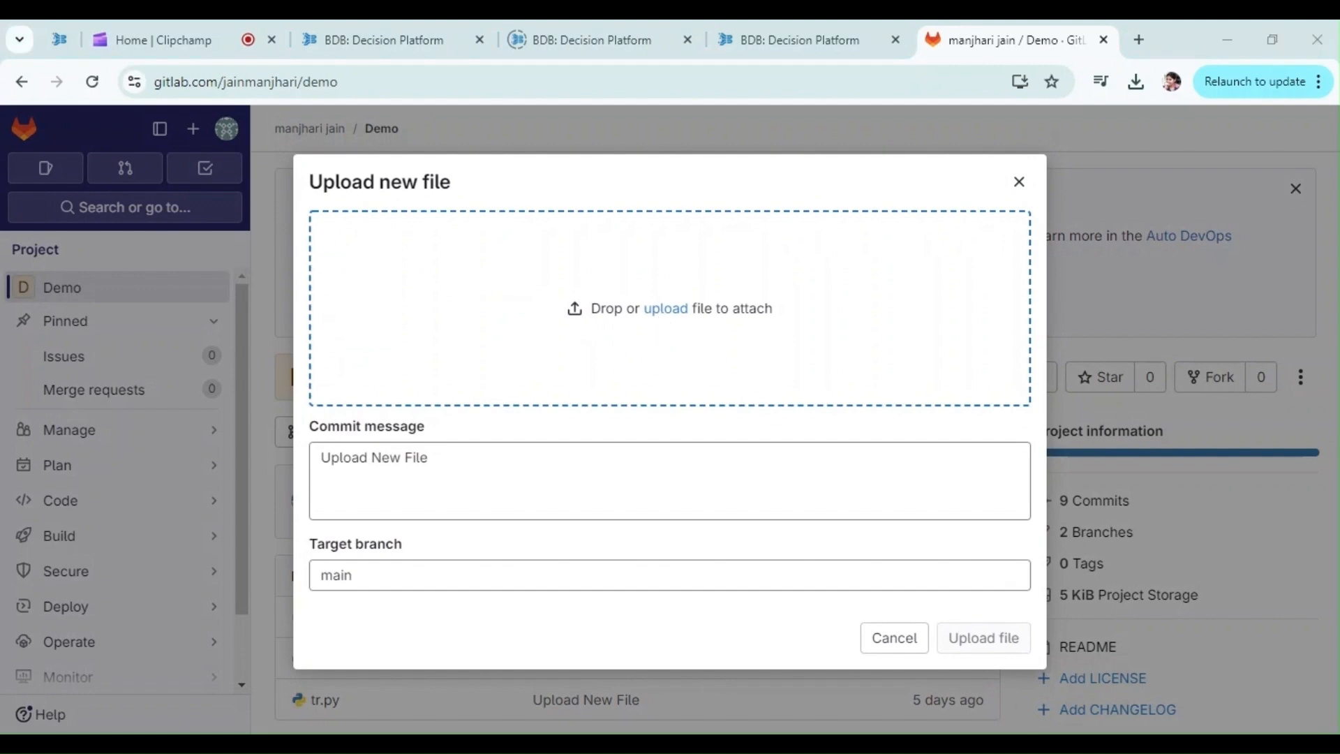
pyautogui.press('Return')
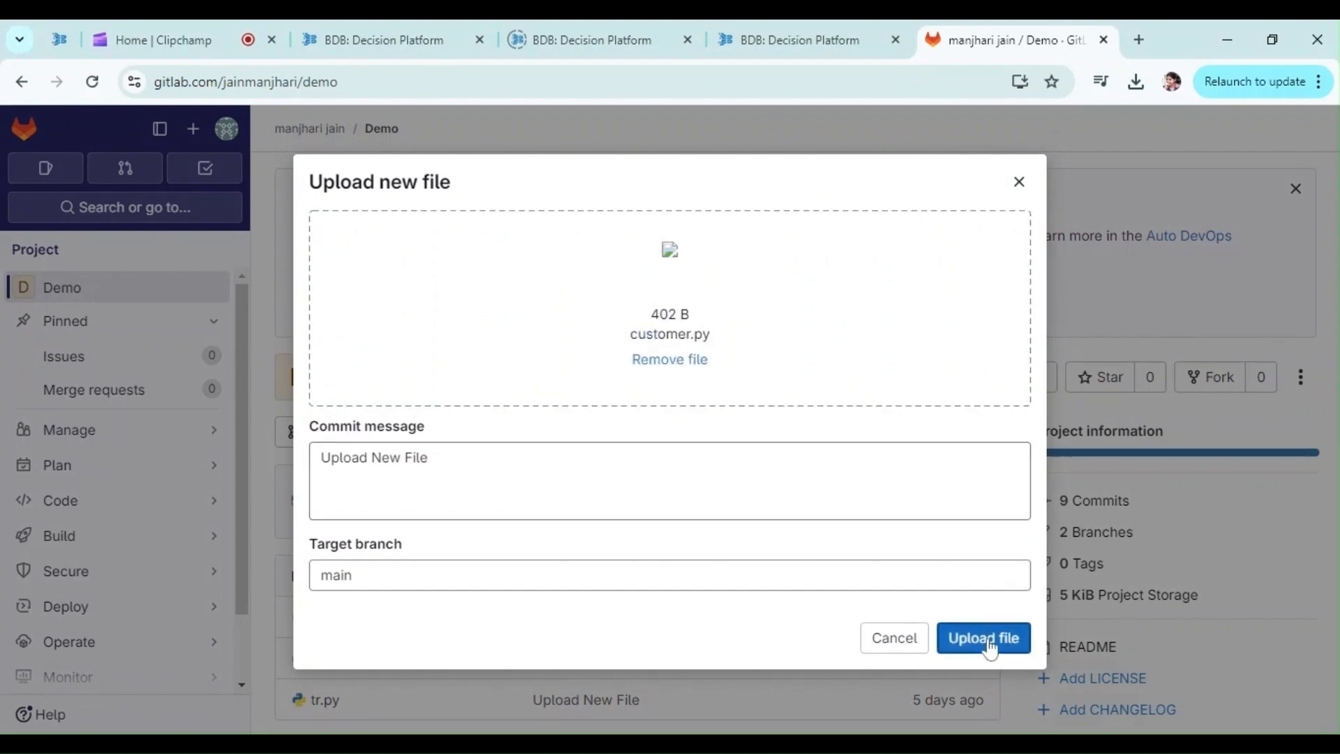
pyautogui.click(974, 640)
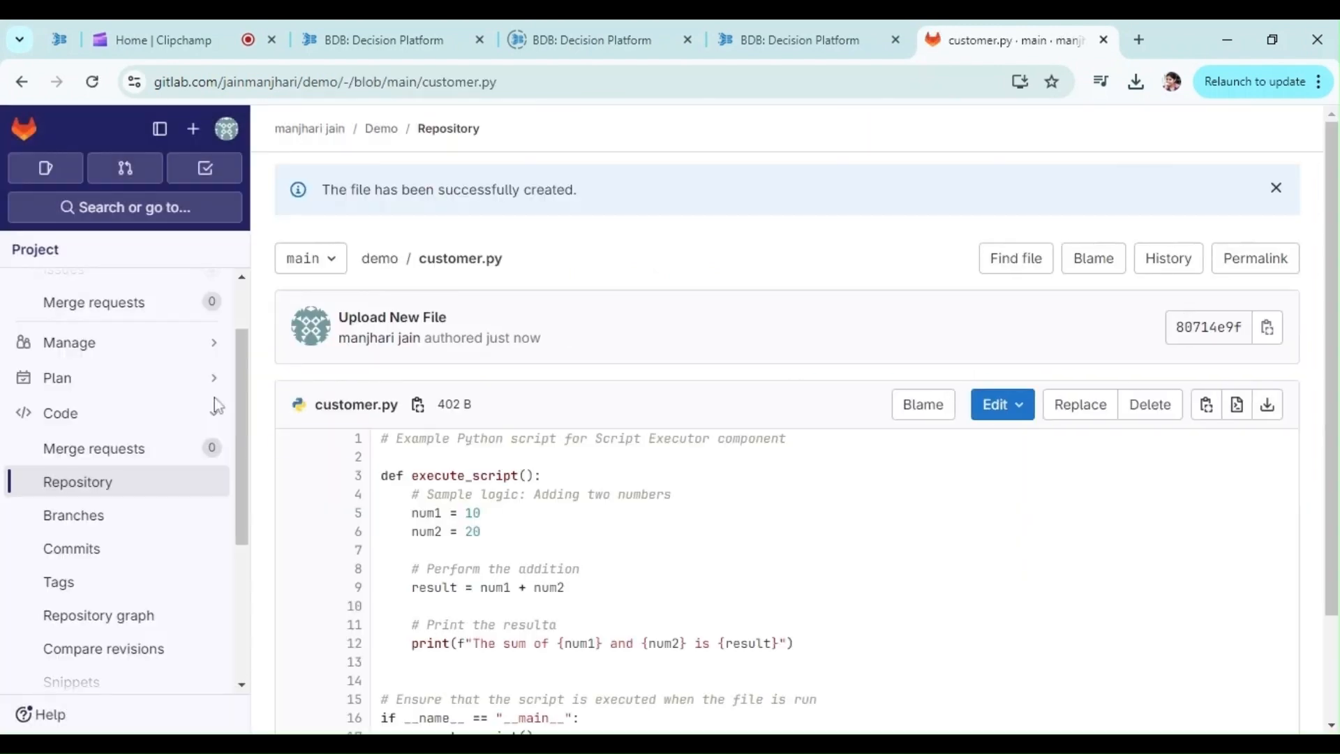
pyautogui.doubleClick(465, 476)
pyautogui.hotkey('ctrl', 'c')
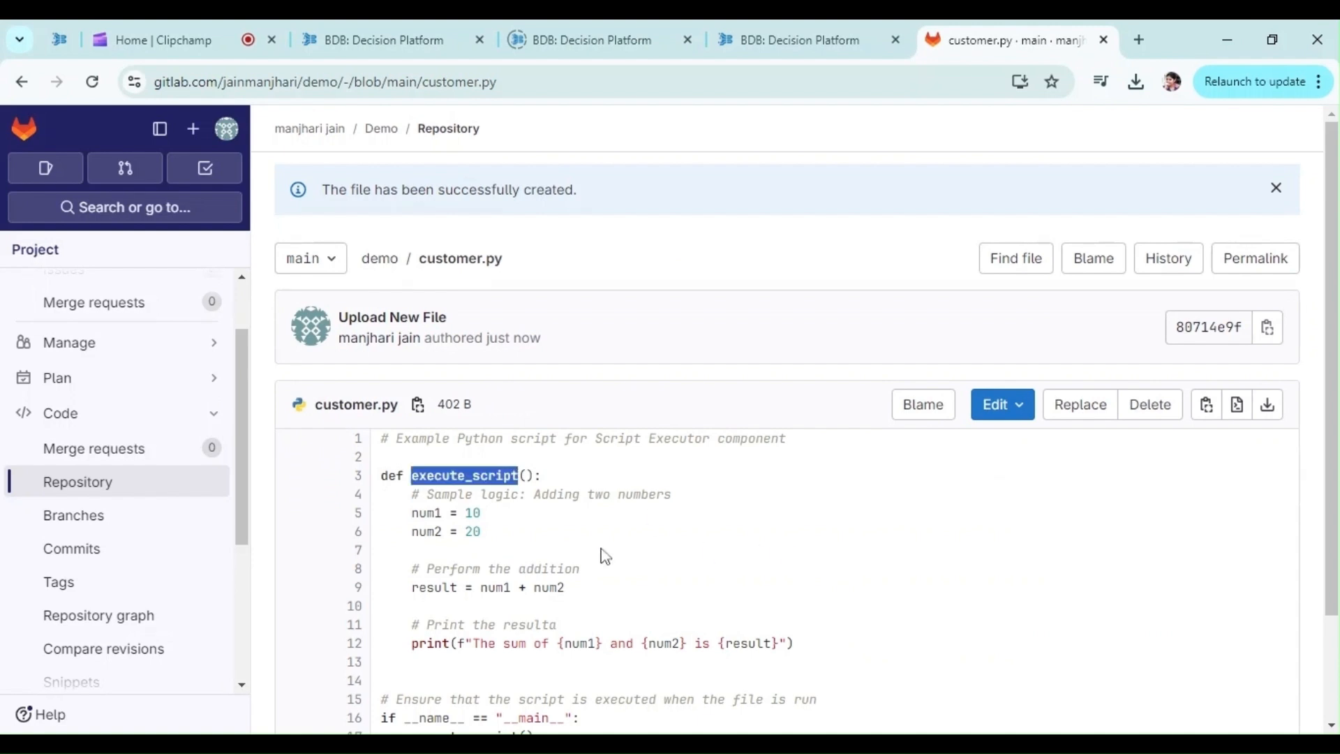
pyautogui.scroll(-2, 602, 554)
# Set the Script Executor's Branch to main and Script Type to Python
pyautogui.click(787, 35)
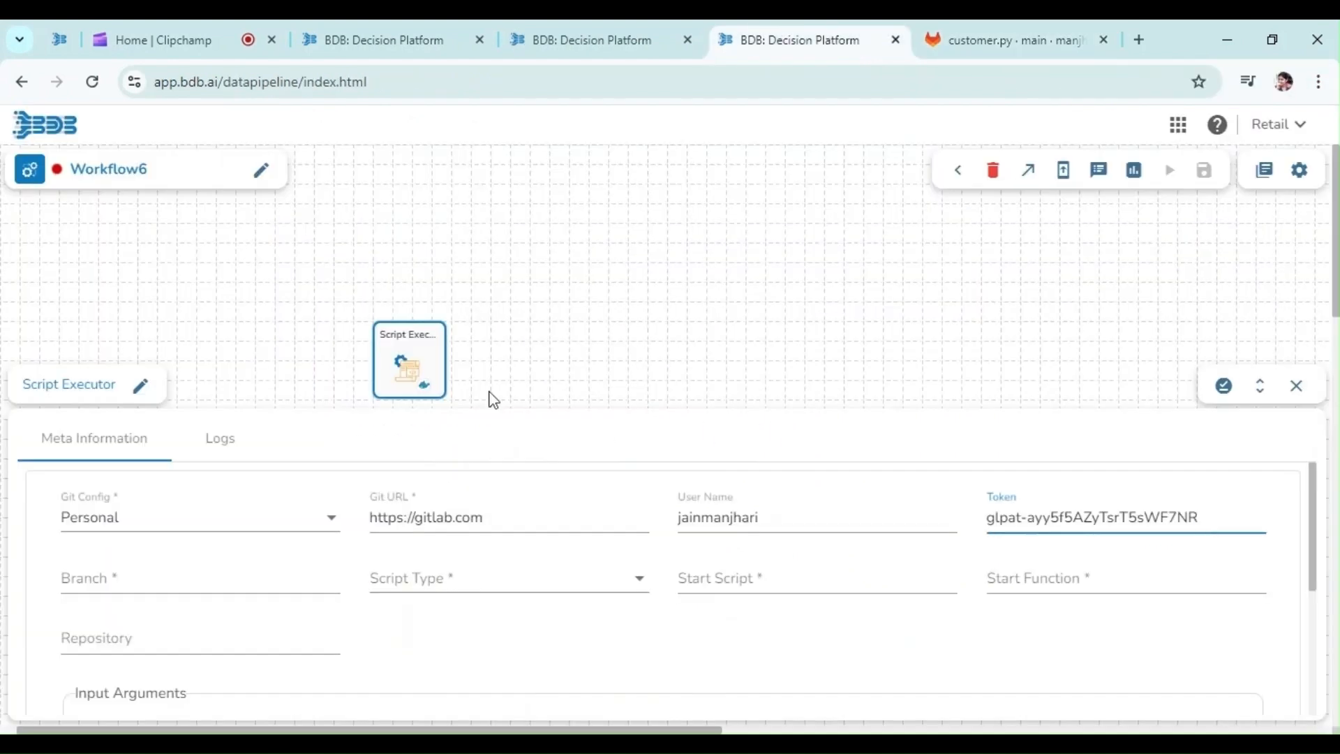
pyautogui.hotkey('alt', 'Tab')
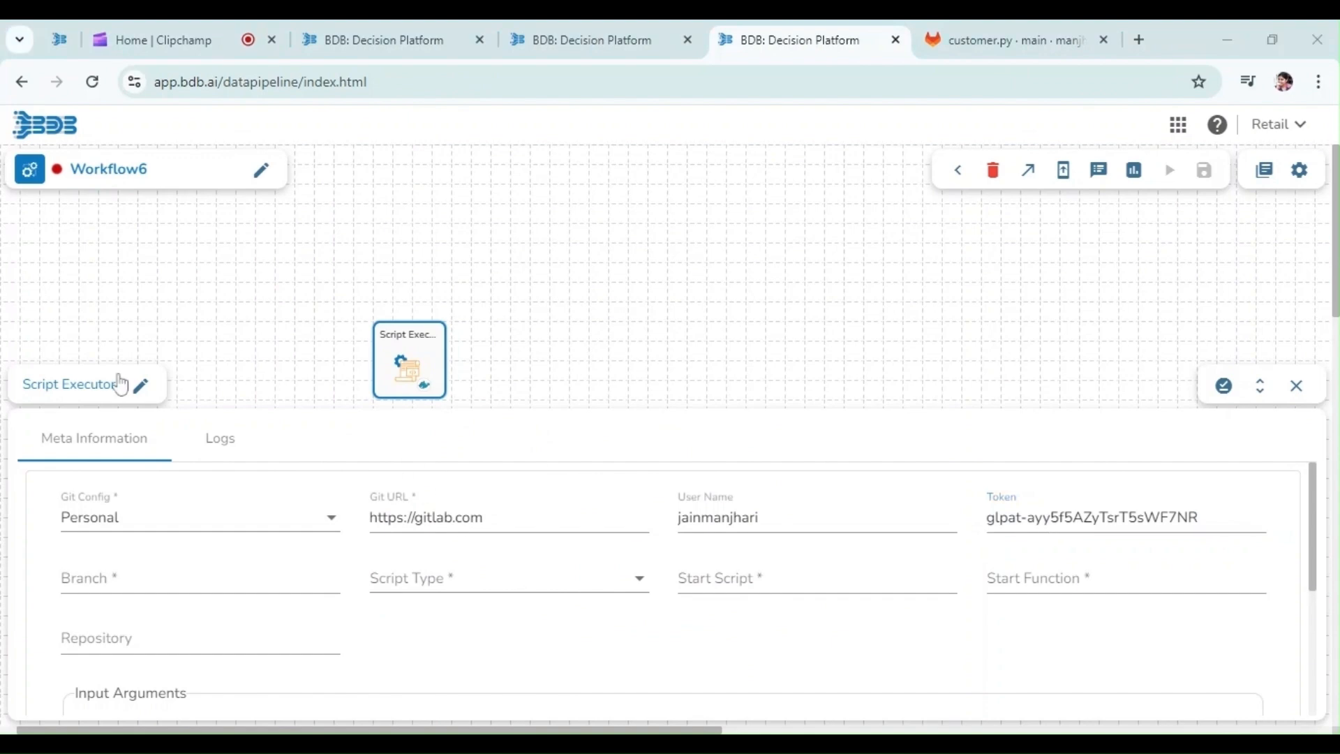
pyautogui.hotkey('alt', 'Tab')
pyautogui.press('Tab')
pyautogui.write('main')
pyautogui.press('Tab')
pyautogui.press('Return')
pyautogui.press('Down')
pyautogui.press('Down')
pyautogui.press('Return')
# Fill Start Script customer.py, Start Function execute_script, and Repository Demo
pyautogui.press('Tab')
pyautogui.hotkey('alt', 'Tab')
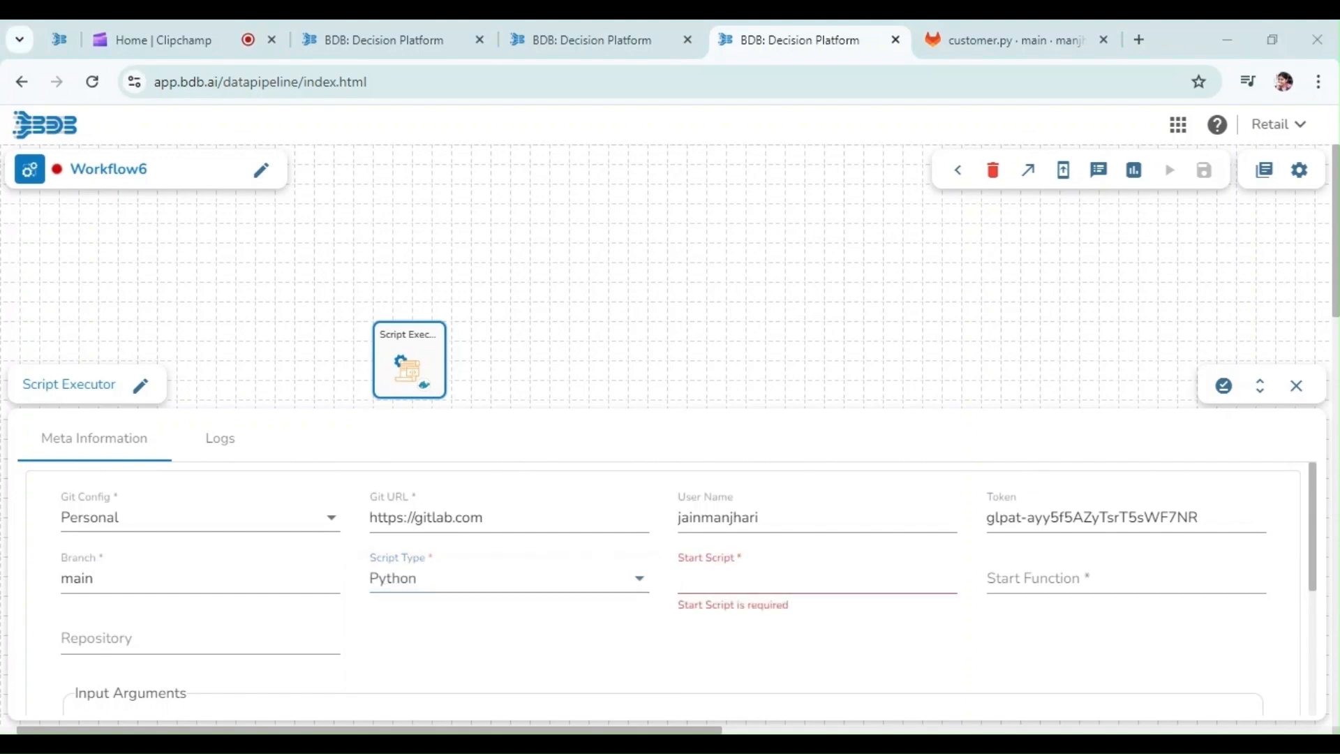
pyautogui.hotkey('alt', 'Tab')
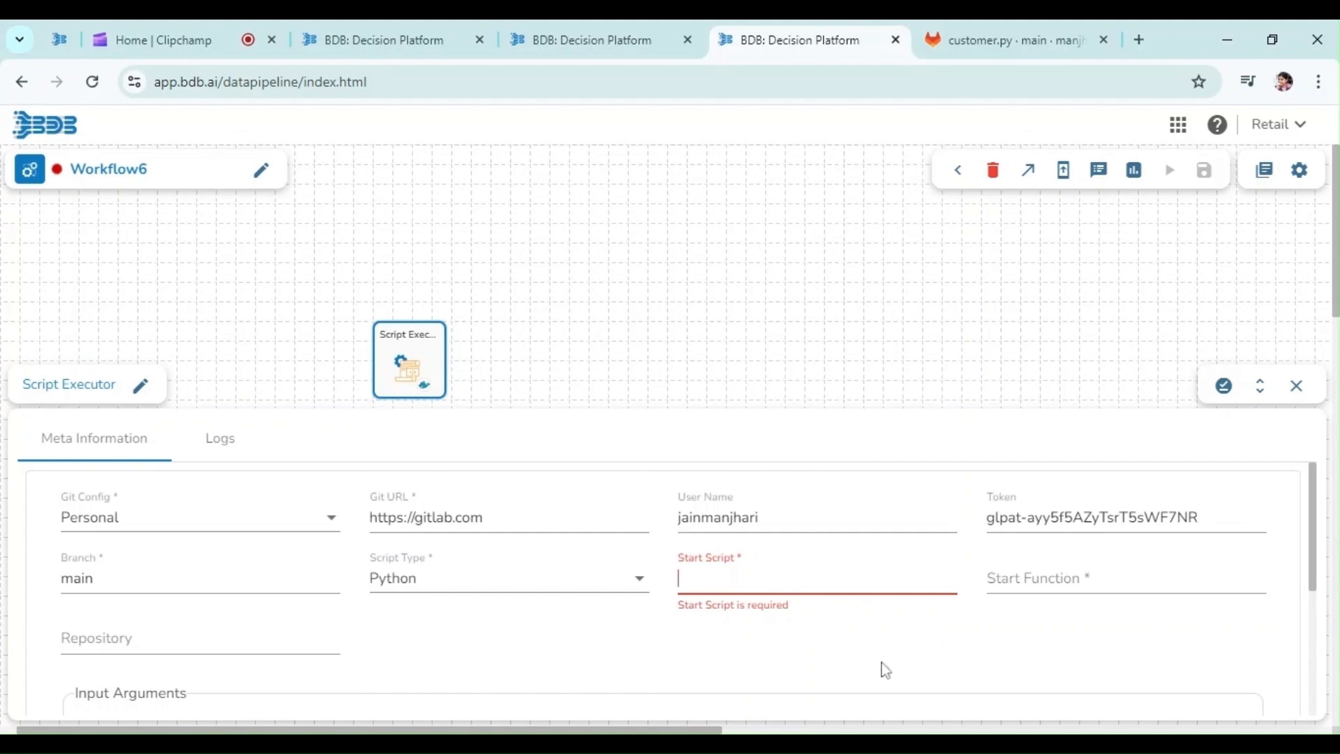
pyautogui.hotkey('alt', 'Tab')
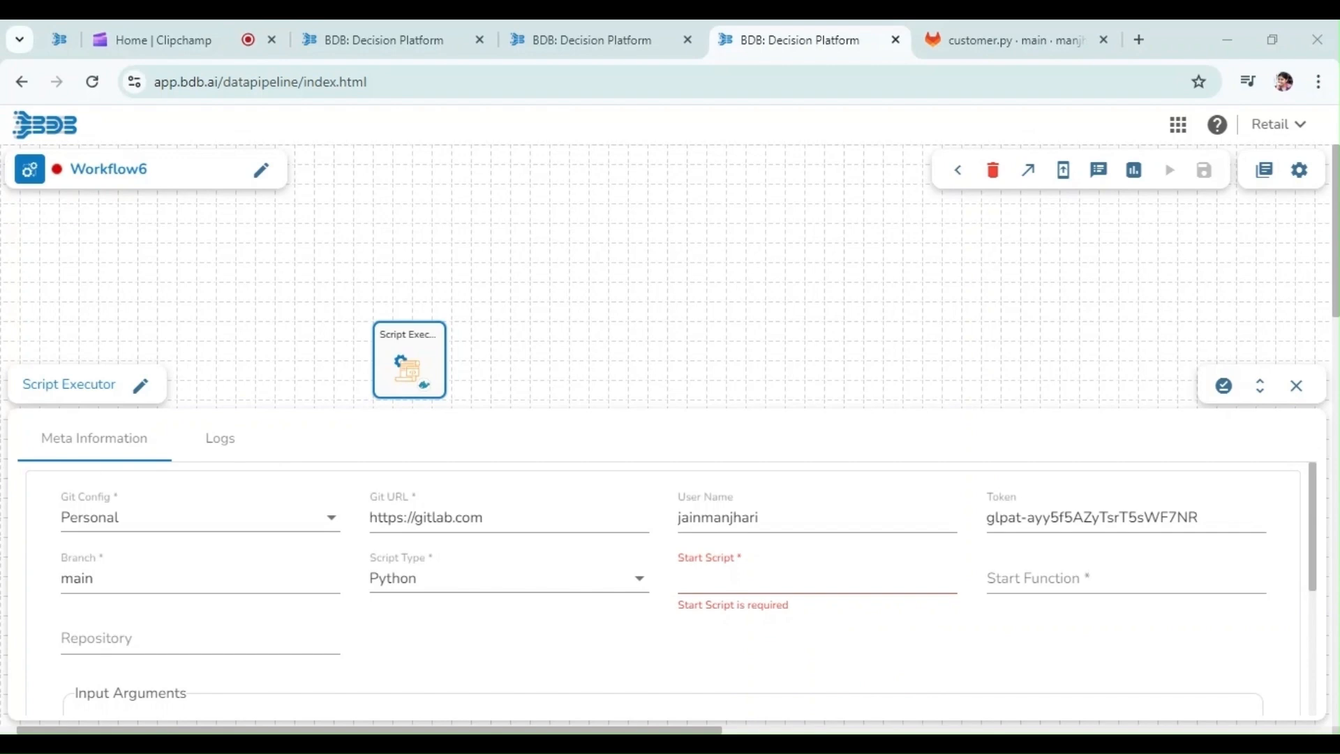
pyautogui.hotkey('alt', 'Tab')
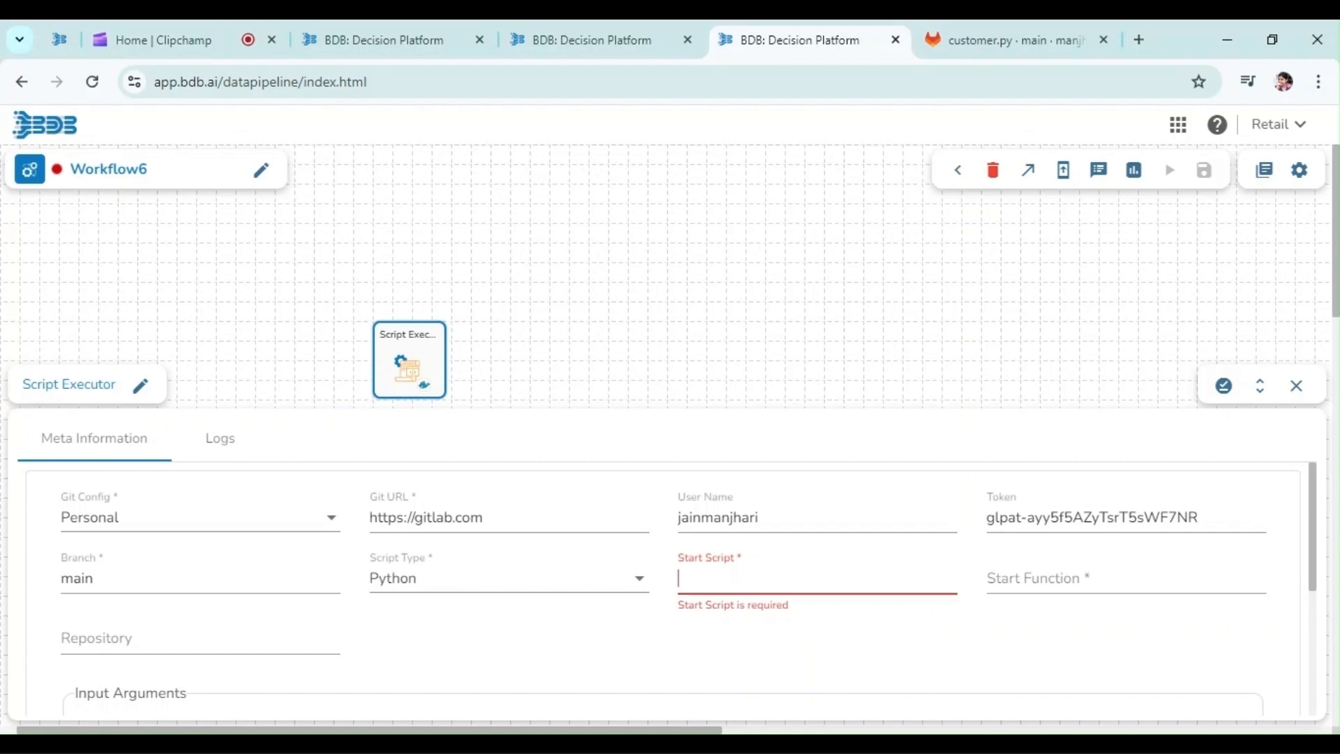
pyautogui.write('customer.py')
pyautogui.press('Tab')
pyautogui.hotkey('alt', 'Tab')
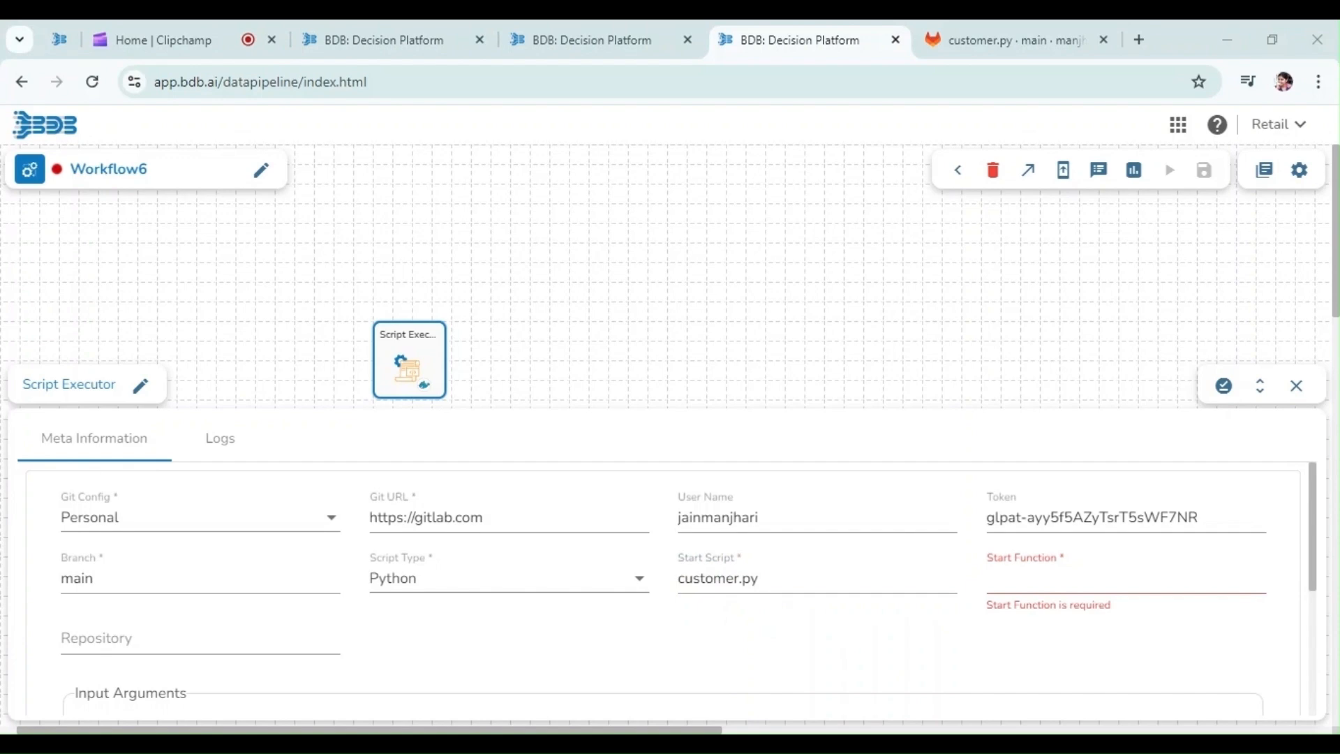
pyautogui.hotkey('alt', 'Tab')
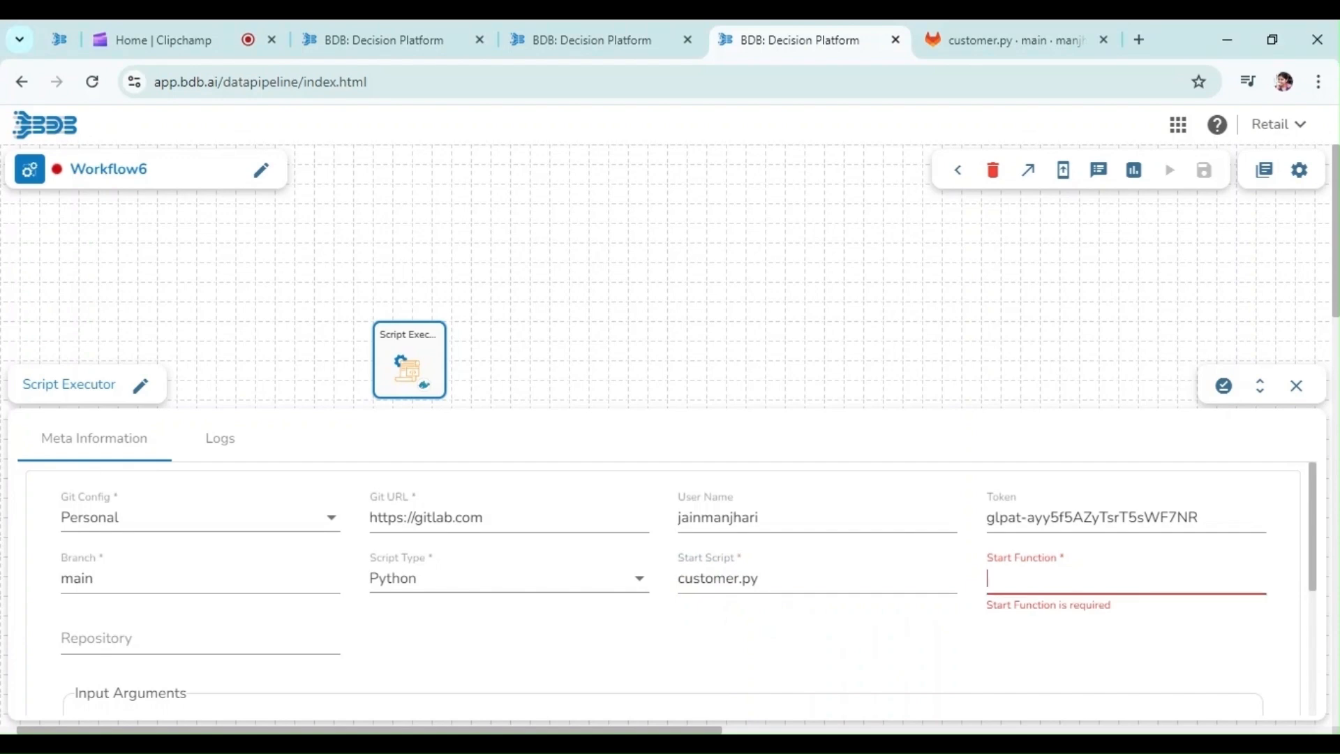
pyautogui.hotkey('ctrl', 'v')
pyautogui.press('Tab')
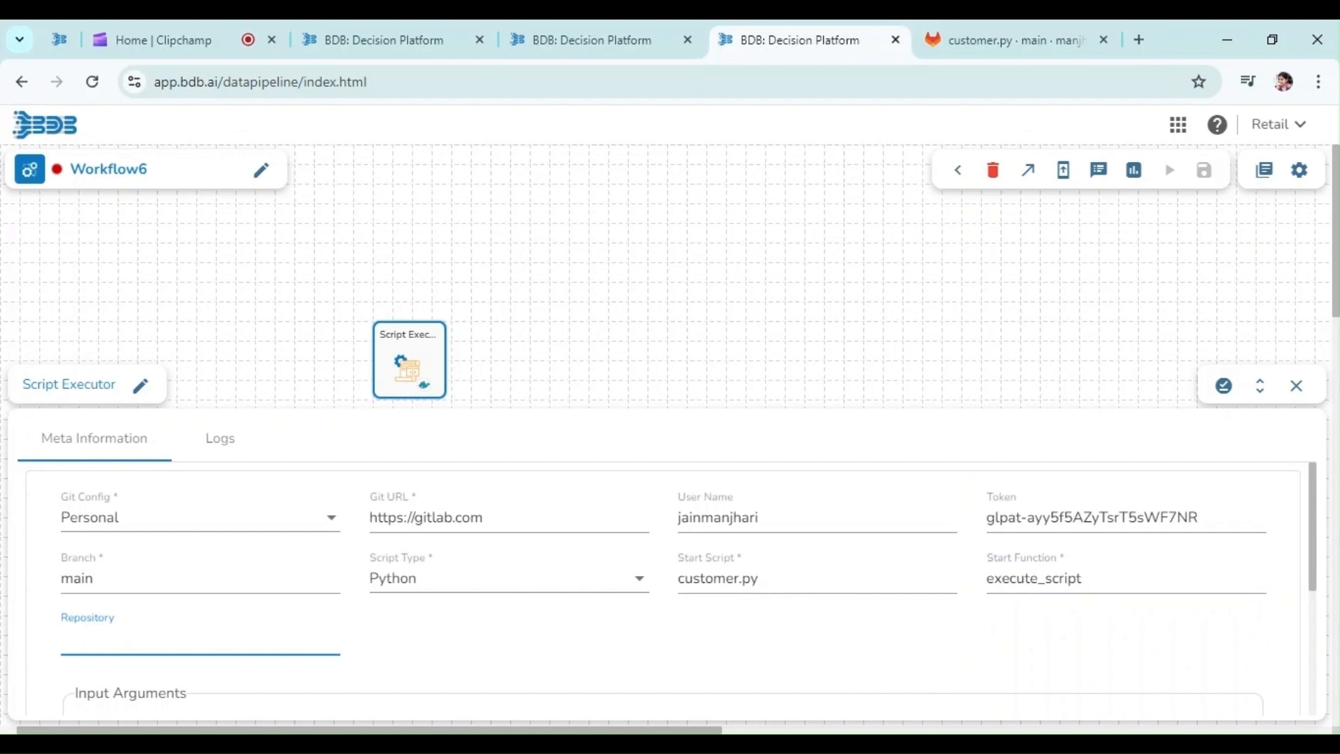
pyautogui.write('Demo')
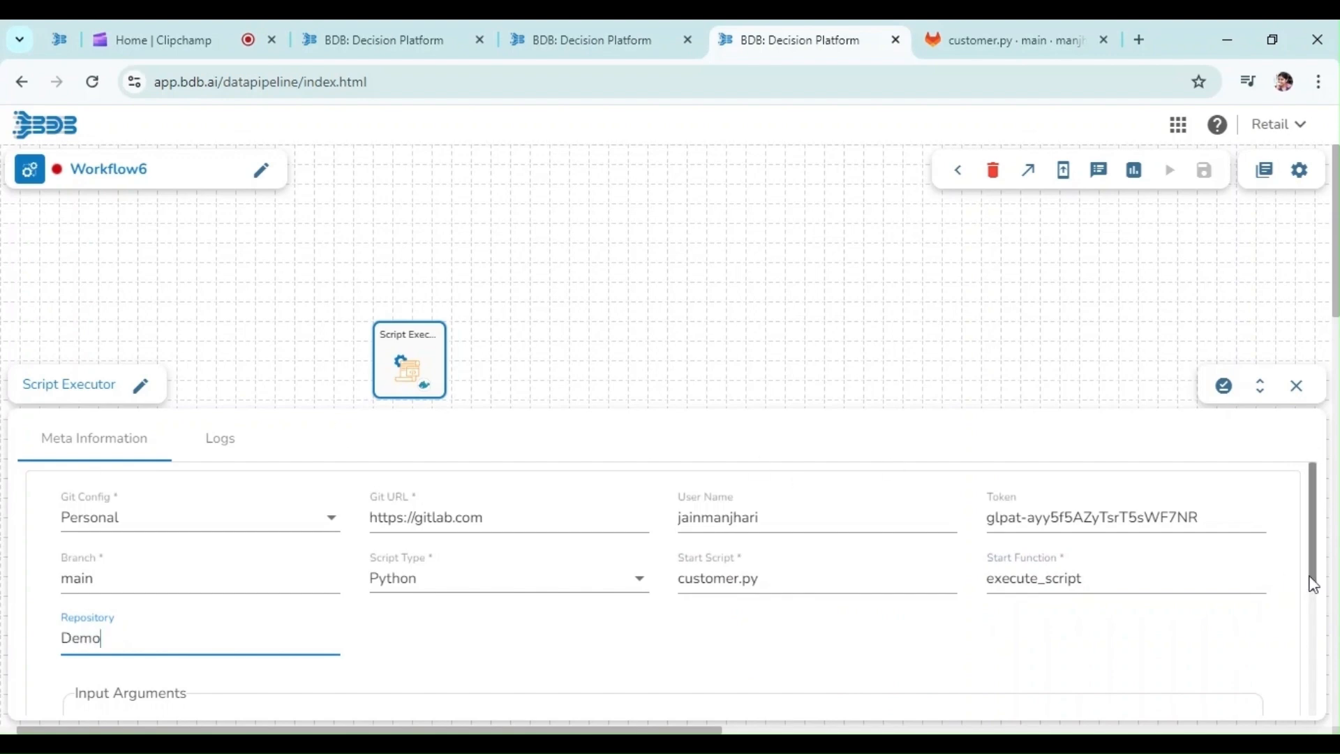
pyautogui.moveTo(1308, 583); pyautogui.dragTo(1326, 628)
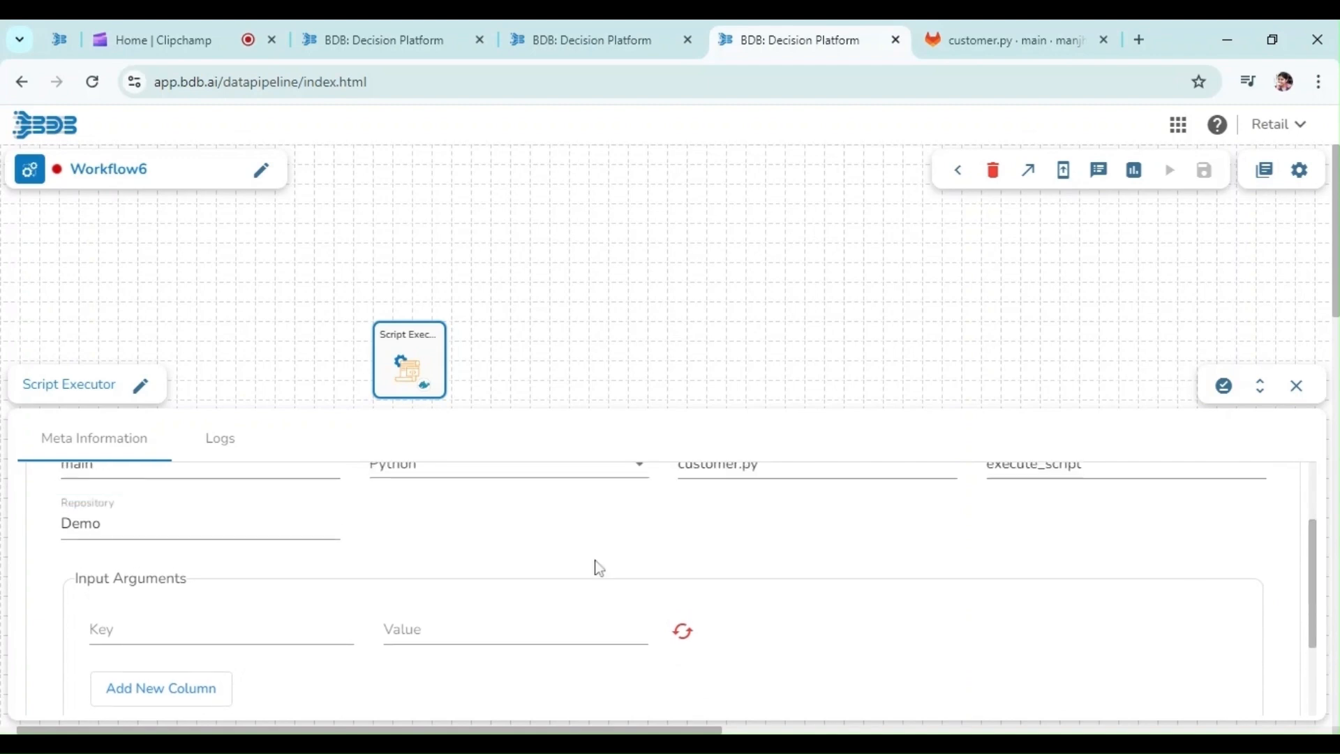
# Save the Script Executor task properties and update the Workflow6 job
pyautogui.click(1221, 387)
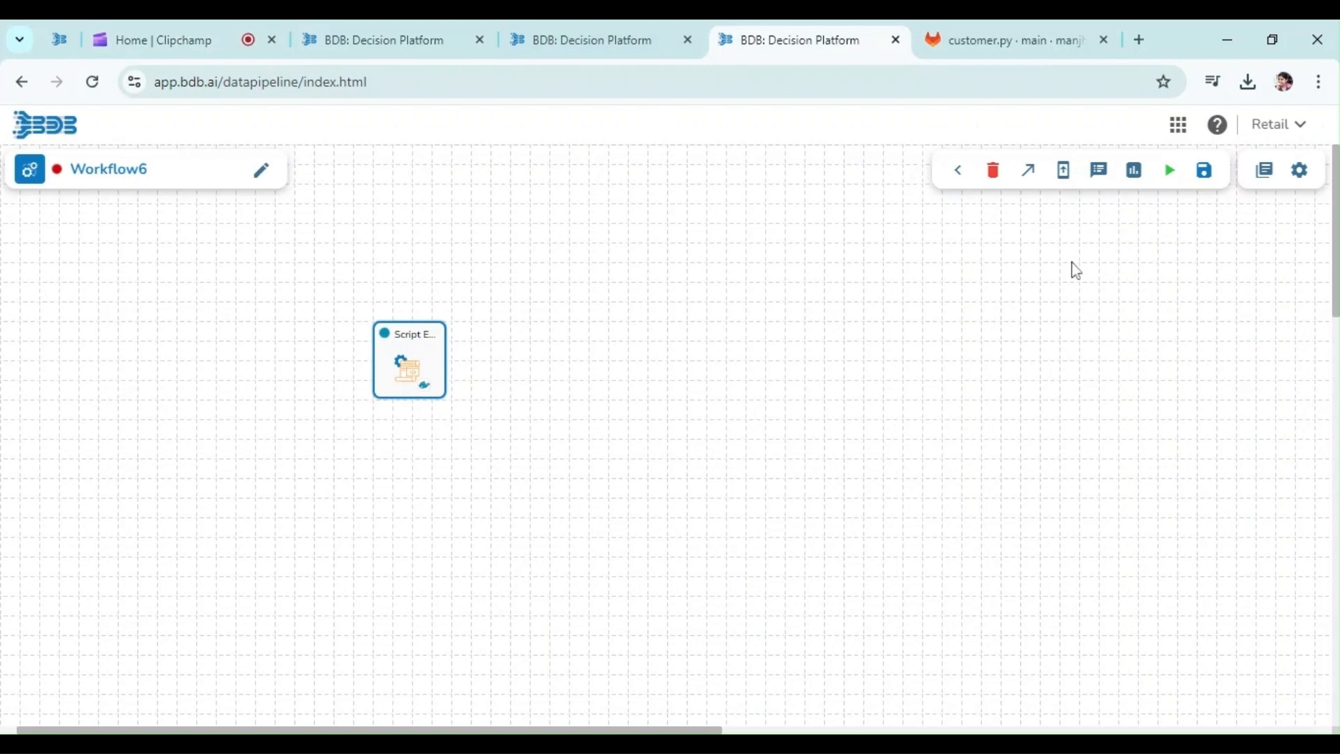
pyautogui.click(1206, 184)
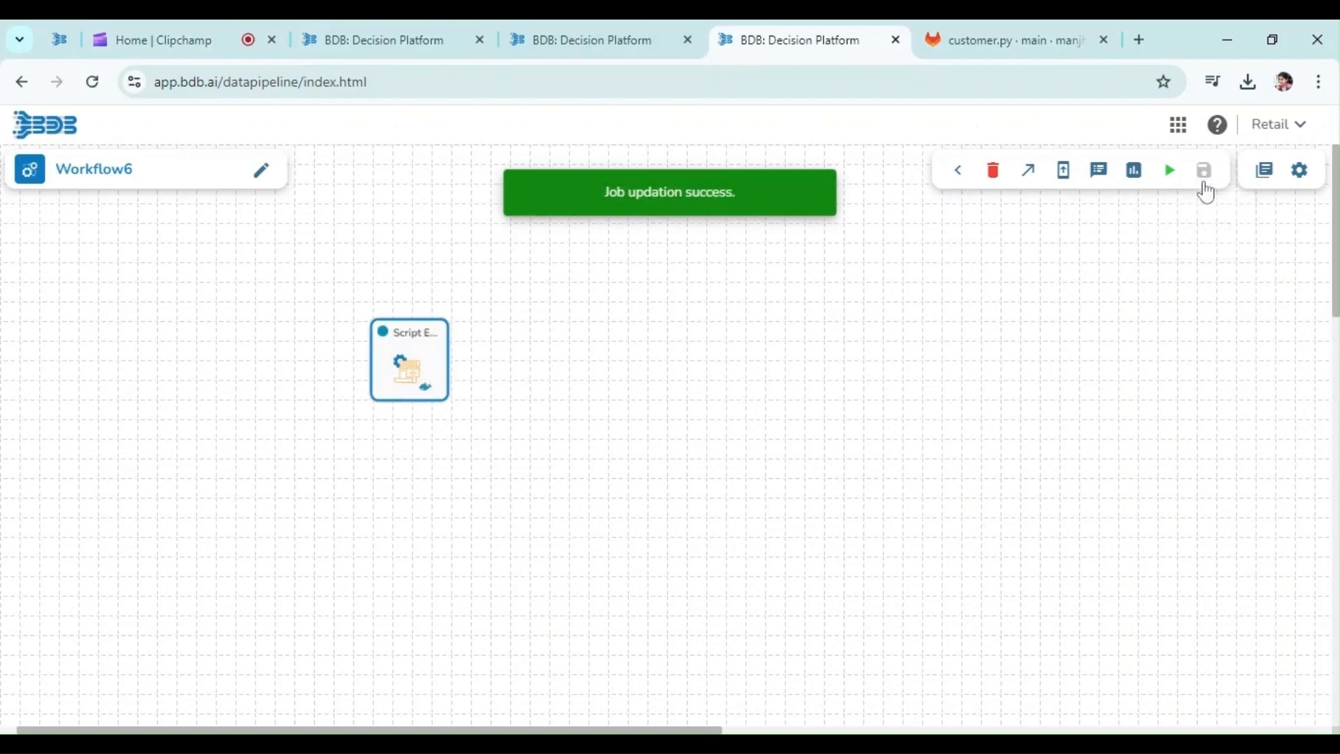
# Activate the Workflow6 job and check the workflow6-bvxgj job status in the log panel
pyautogui.click(1169, 171)
pyautogui.click(801, 517)
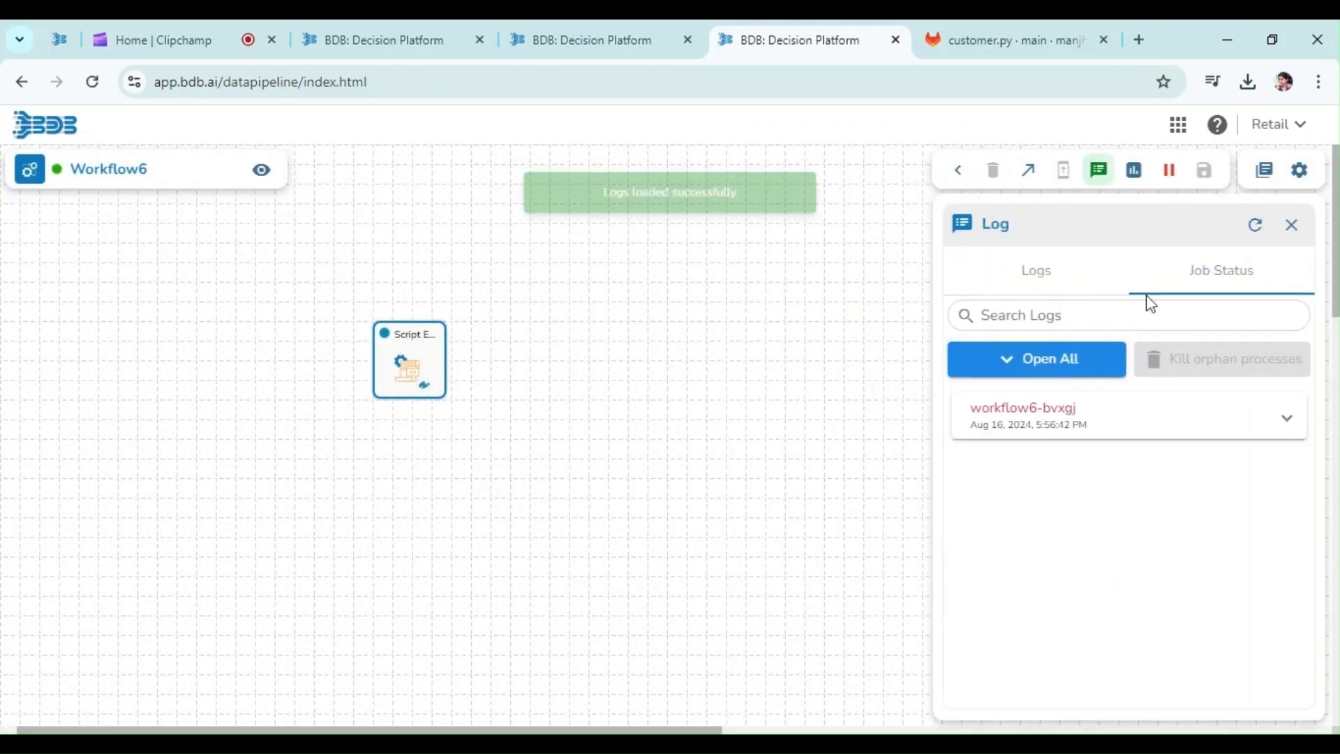
pyautogui.click(1255, 227)
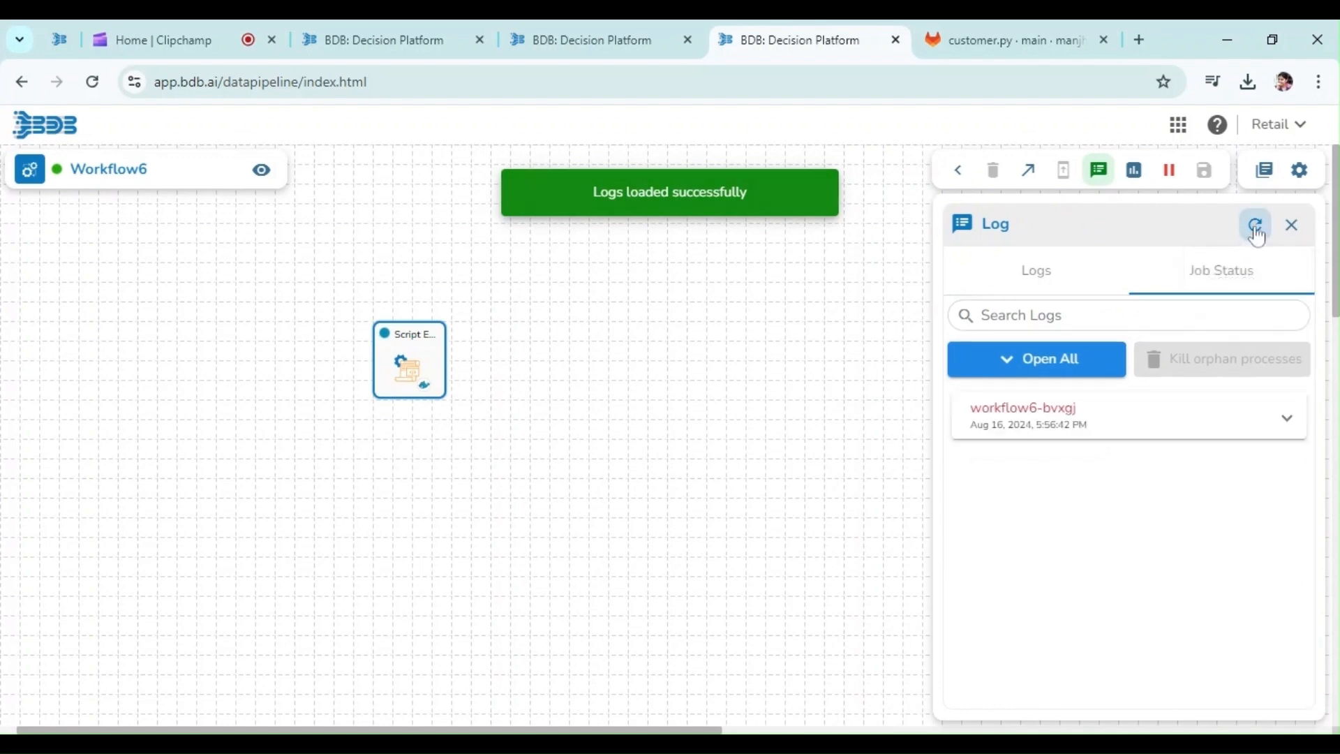
pyautogui.click(1258, 236)
pyautogui.click(1260, 239)
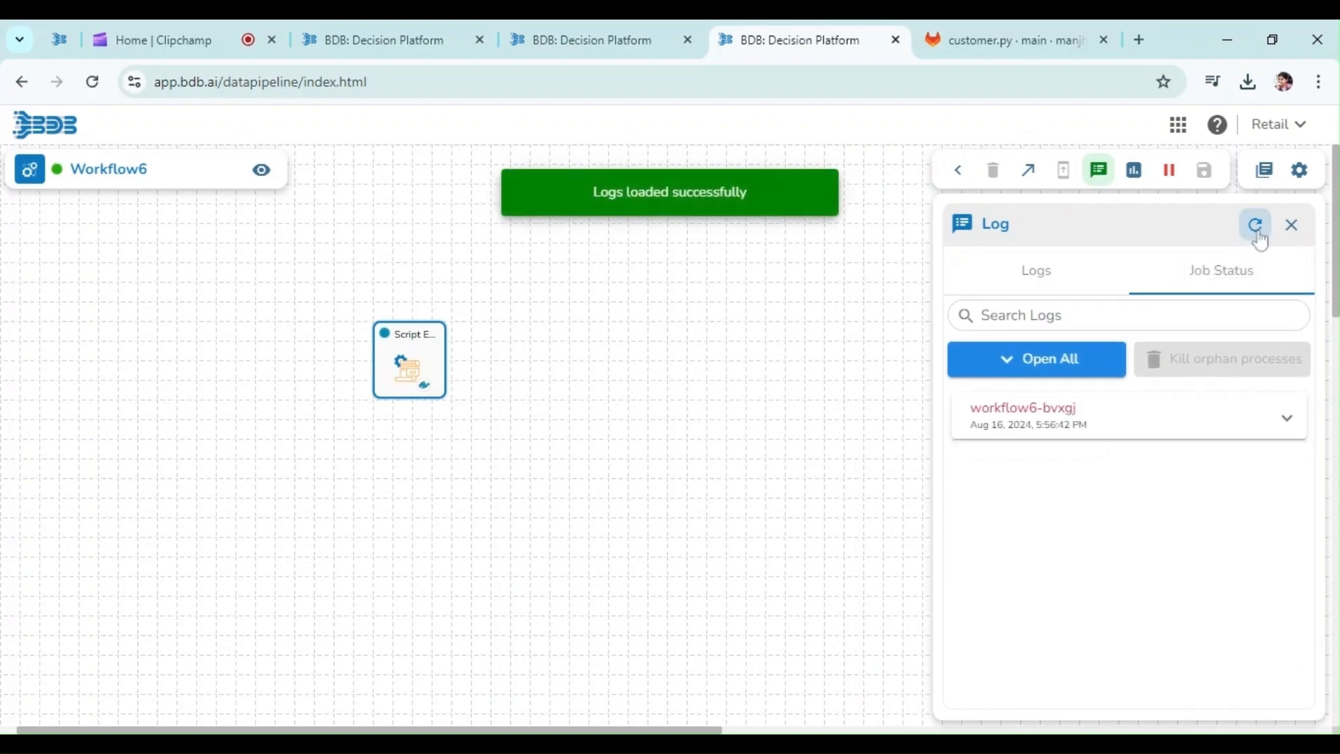
pyautogui.click(1282, 426)
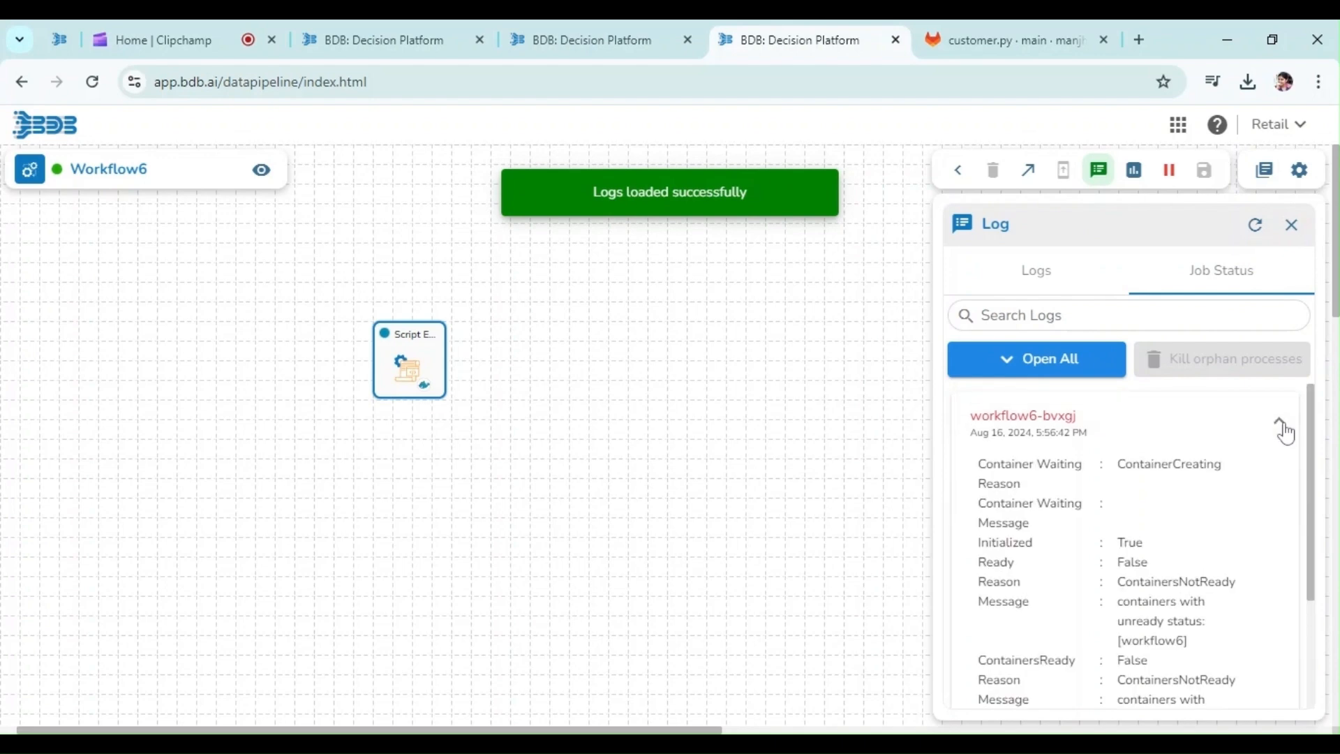
pyautogui.click(1281, 427)
pyautogui.click(1256, 238)
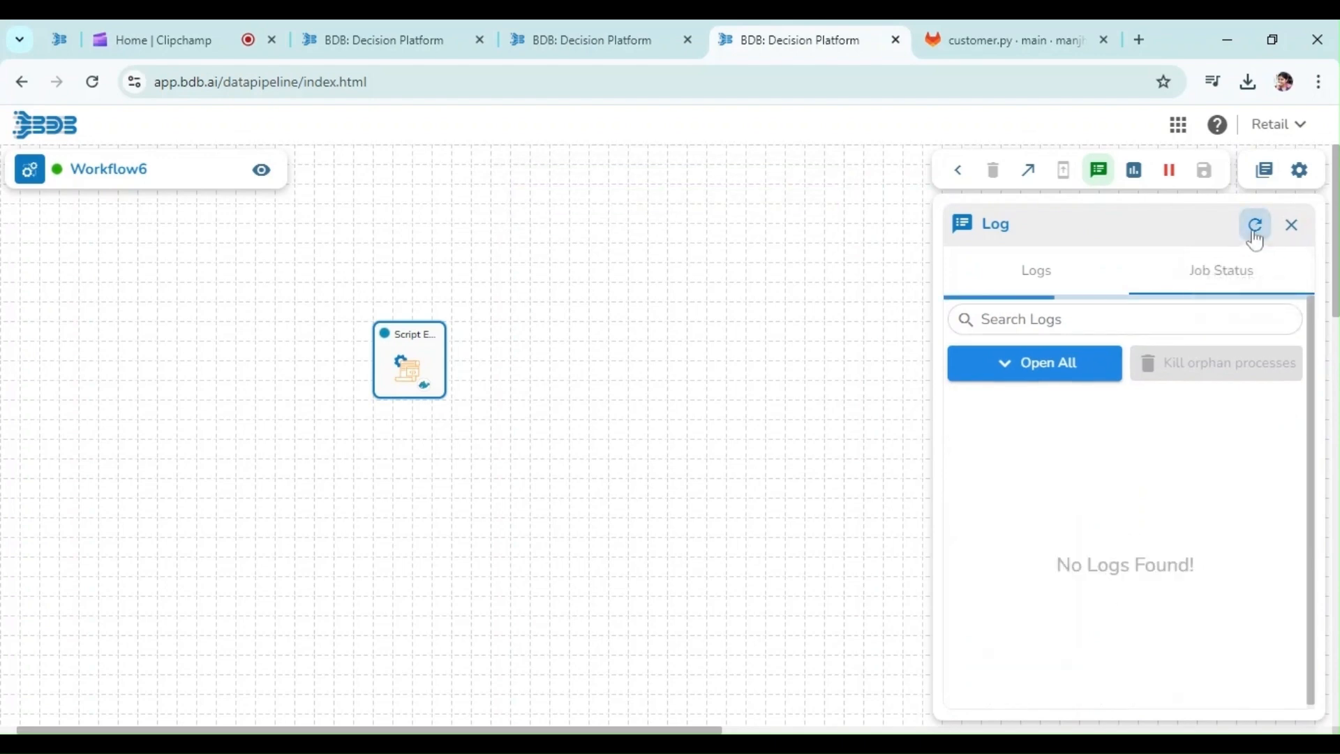
# Show the run logs and highlight the 'Workflow6 Script run successfully' entry
pyautogui.click(1021, 275)
pyautogui.click(1257, 226)
pyautogui.click(1257, 227)
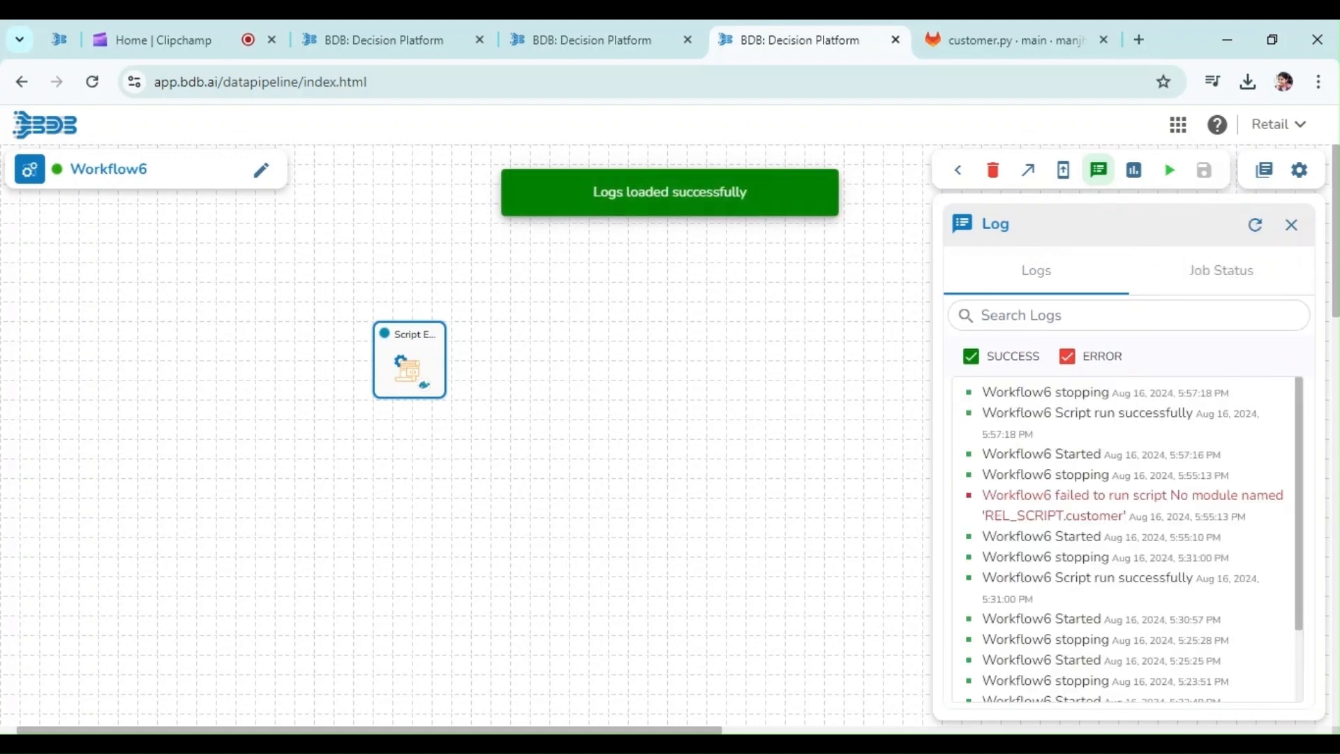
pyautogui.tripleClick(1076, 419)
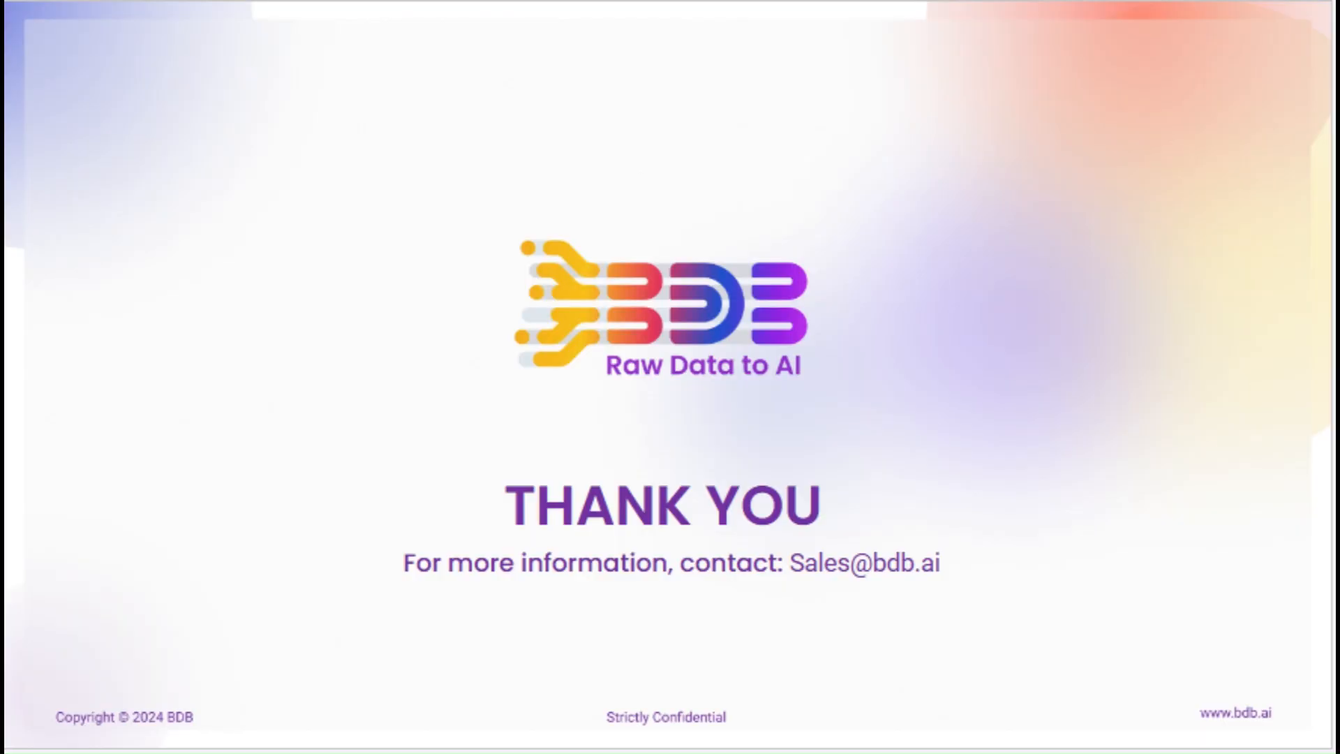